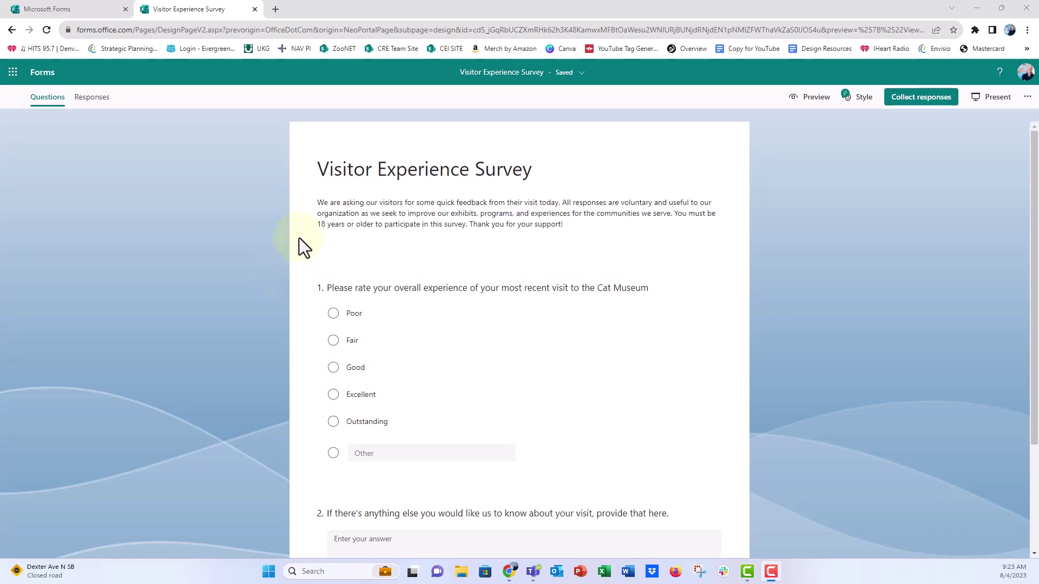
Scroll through the Visitor Experience Survey to review its intro, rating question and feedback question
scroll(301, 235, "down", 2)
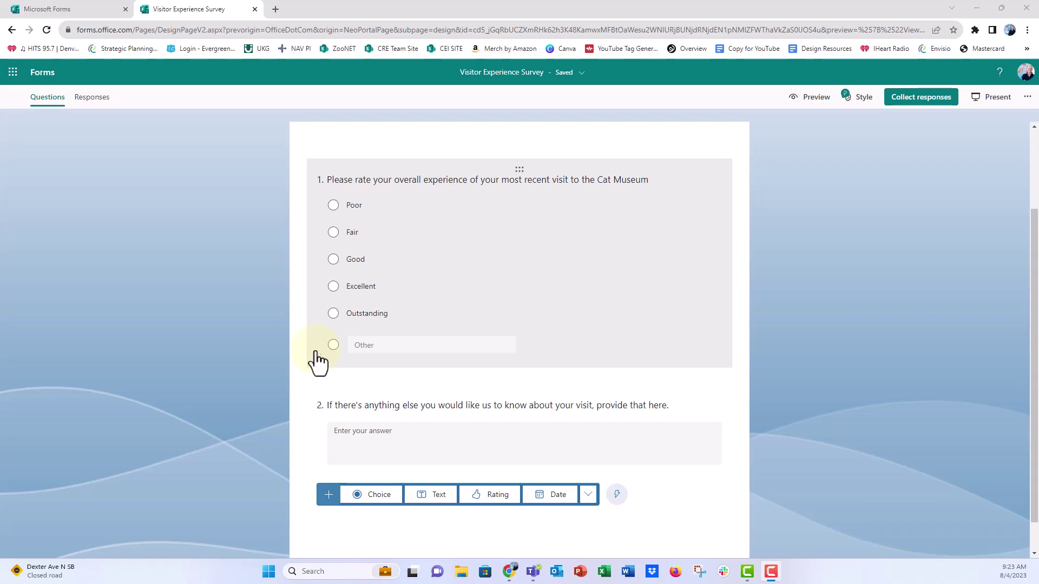
scroll(316, 350, "down", 1)
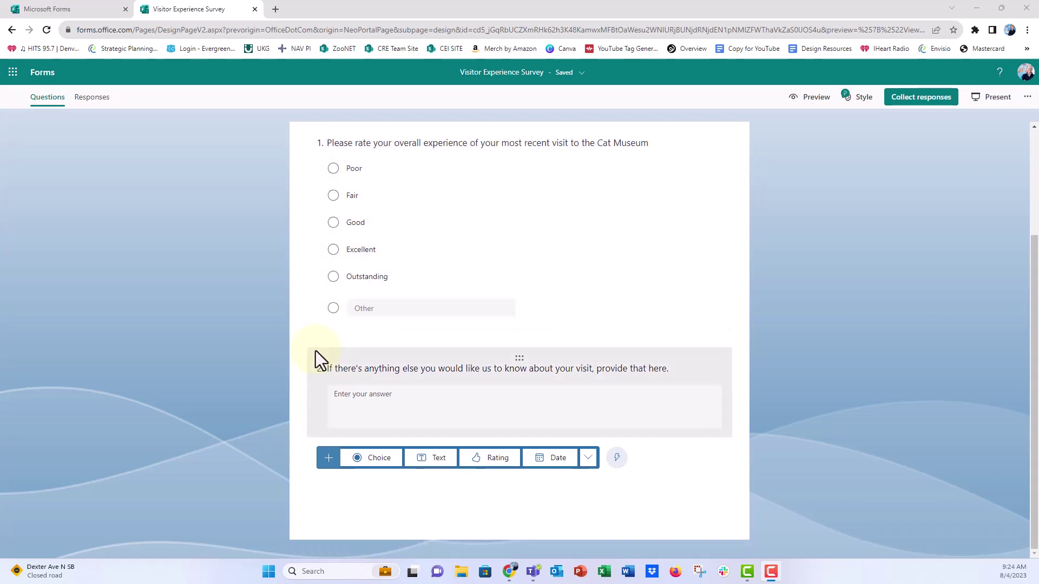
scroll(316, 351, "up", 3)
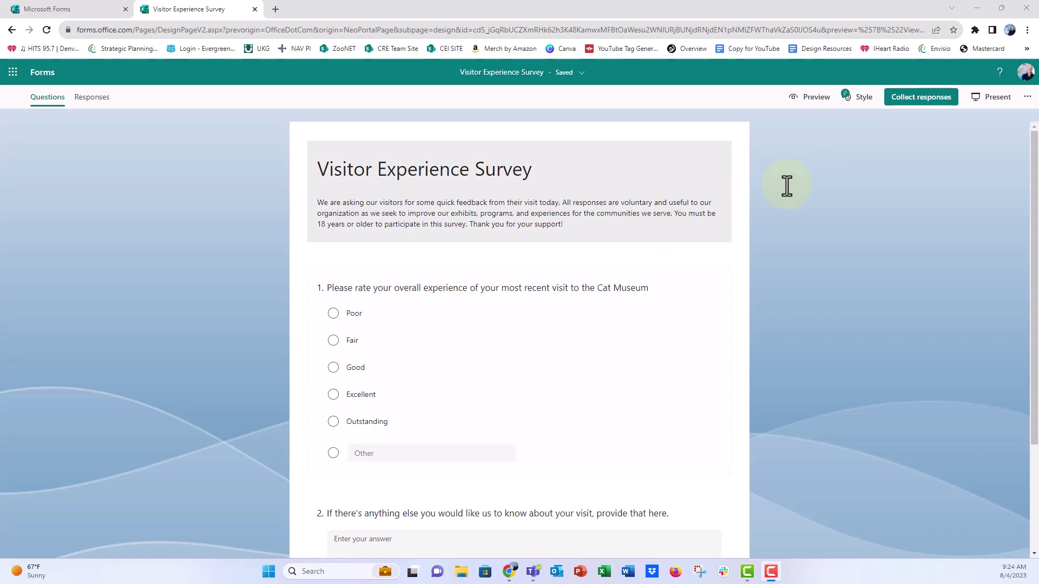
Open the form's Multilingual settings and delete the existing Italiano language
left_click(1026, 108)
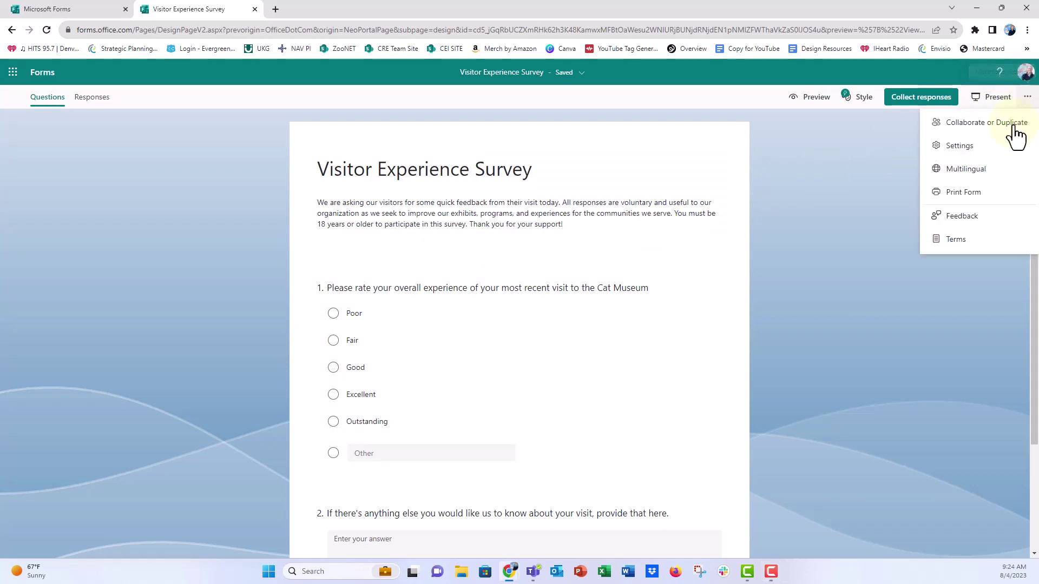
left_click(989, 174)
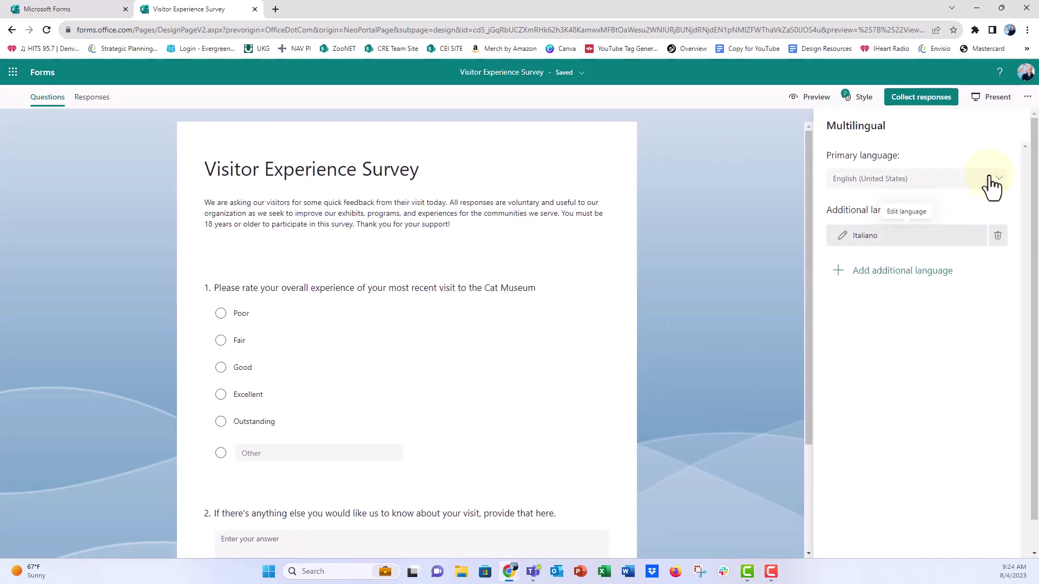
left_click(996, 238)
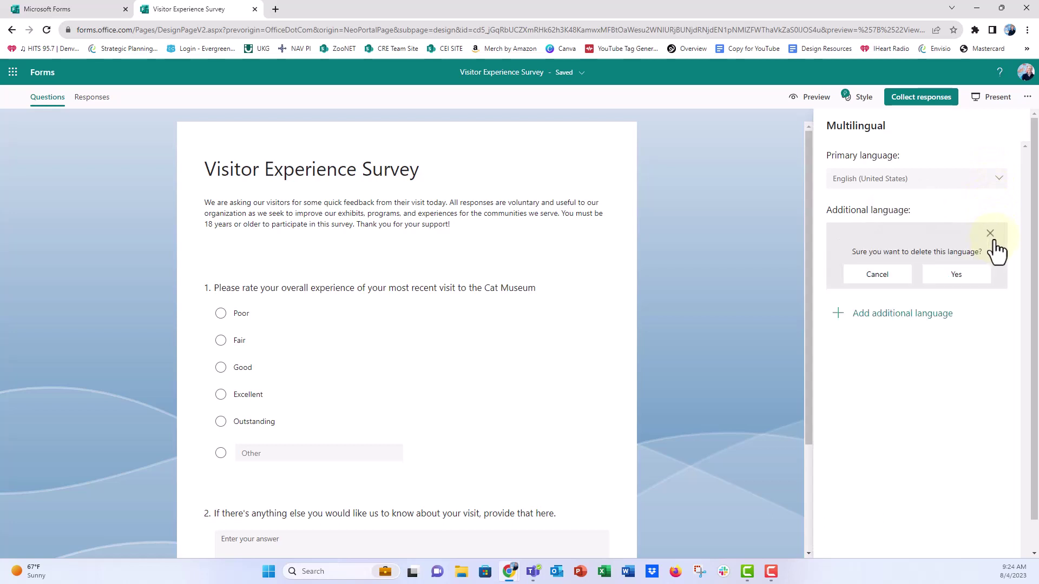
left_click(957, 276)
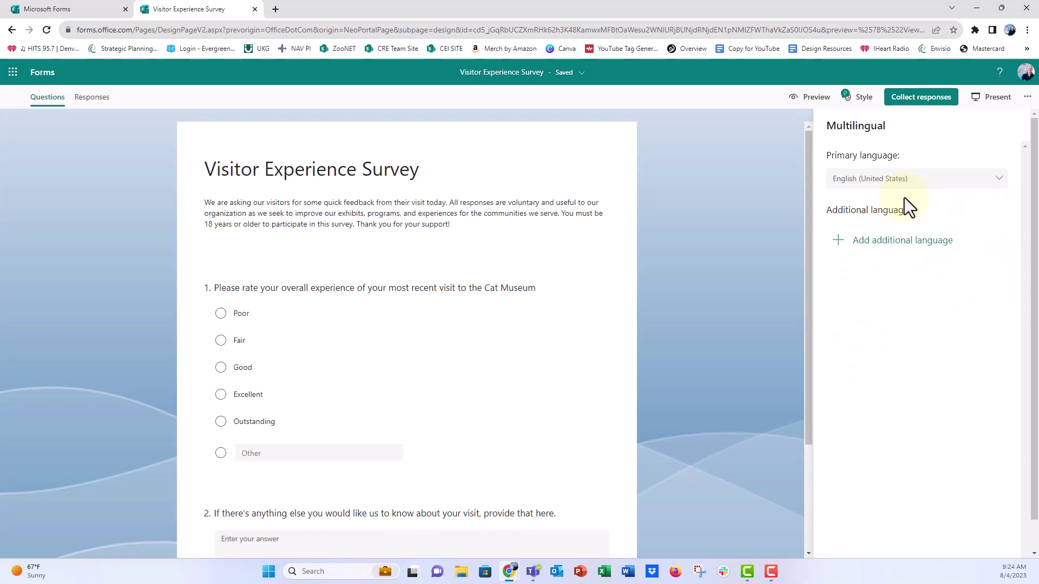
Add Italiano back as the additional language from the language list
left_click(839, 244)
scroll(946, 340, "down", 7)
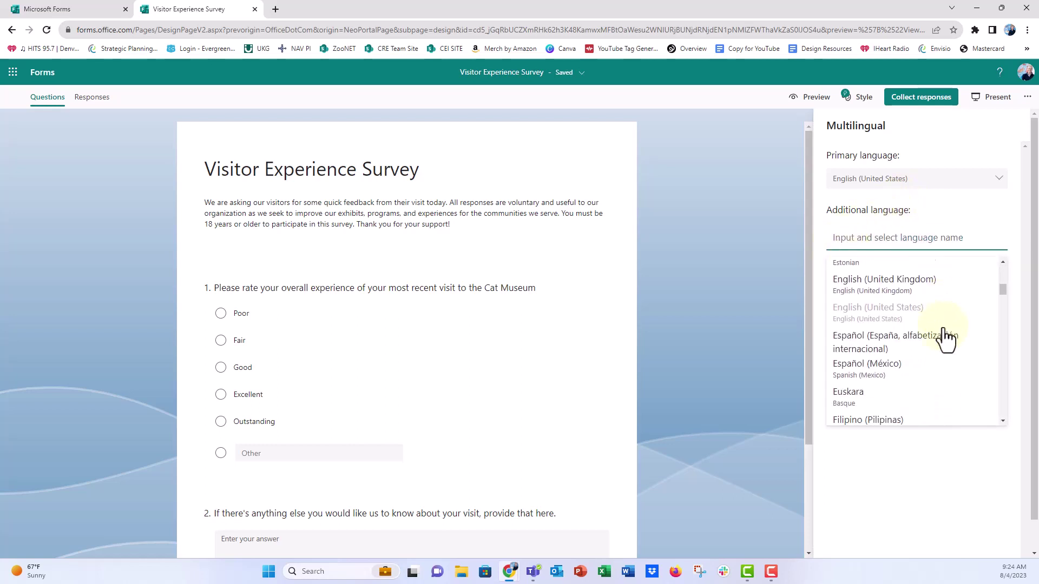
scroll(946, 341, "up", 7)
scroll(946, 341, "down", 3)
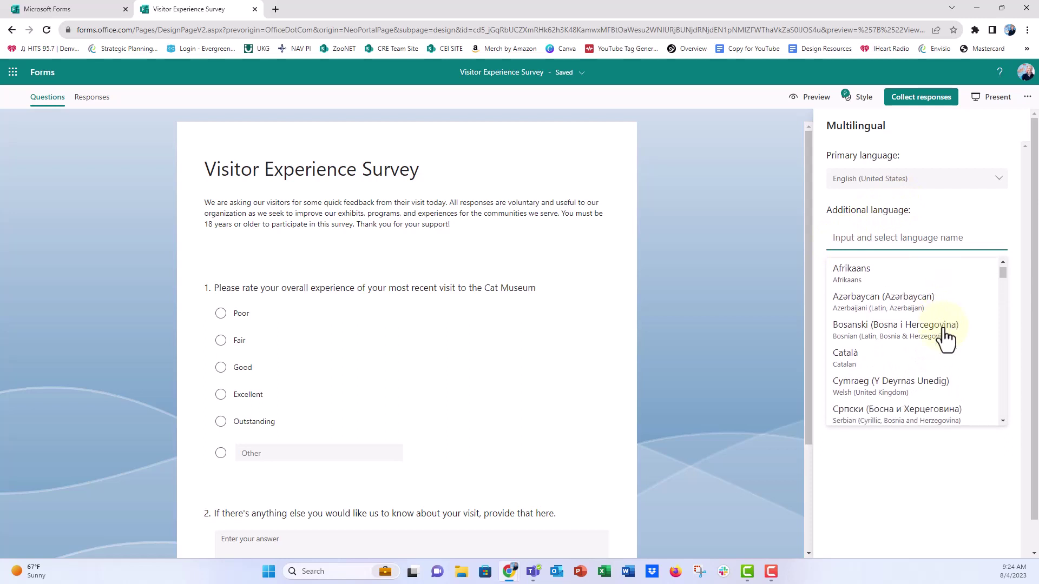
scroll(946, 341, "down", 6)
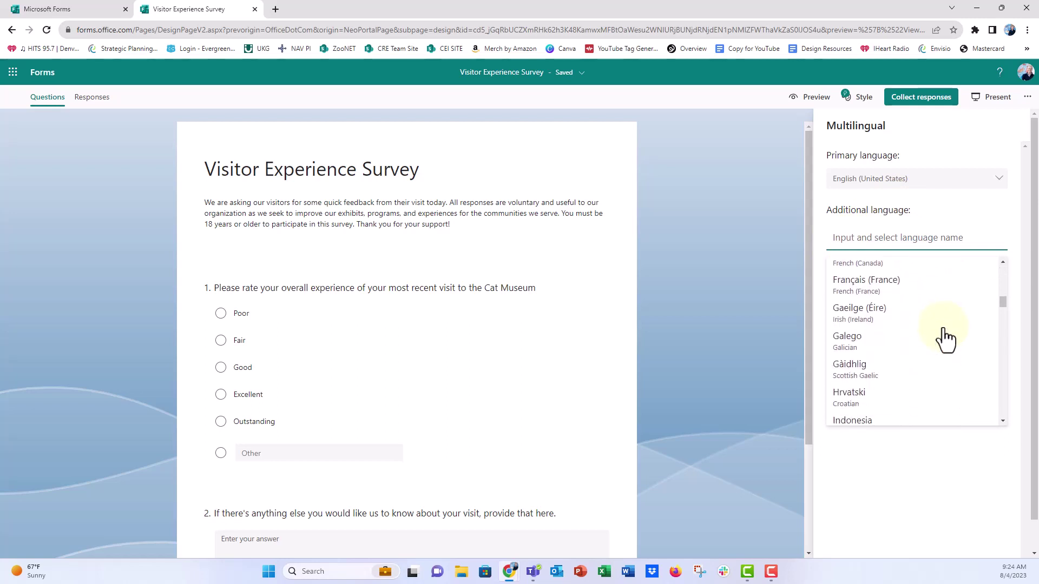
scroll(946, 340, "down", 1)
left_click(907, 349)
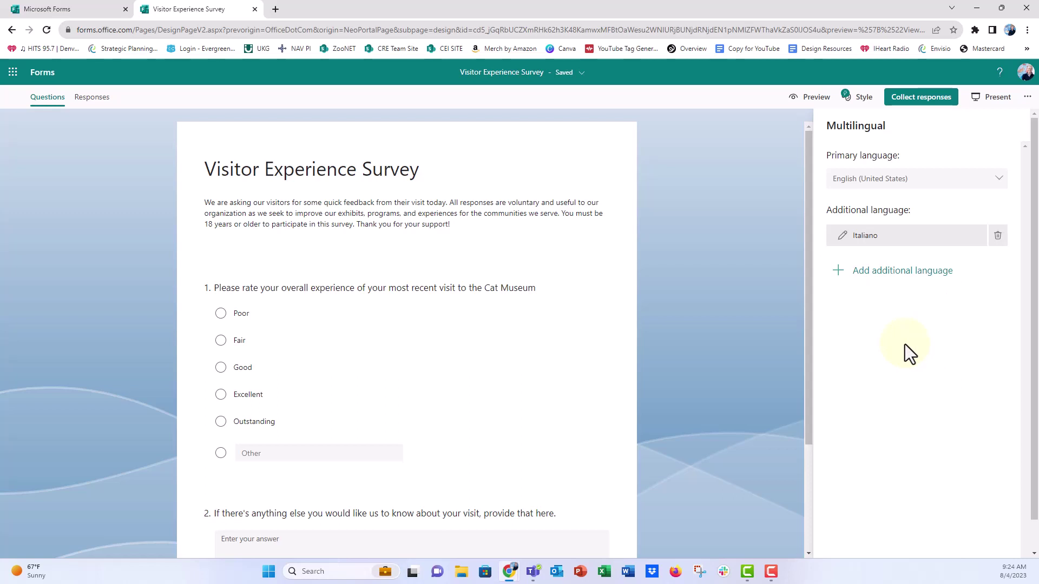
Open the Italiano translation editor and select the English survey title for translating
left_click(843, 238)
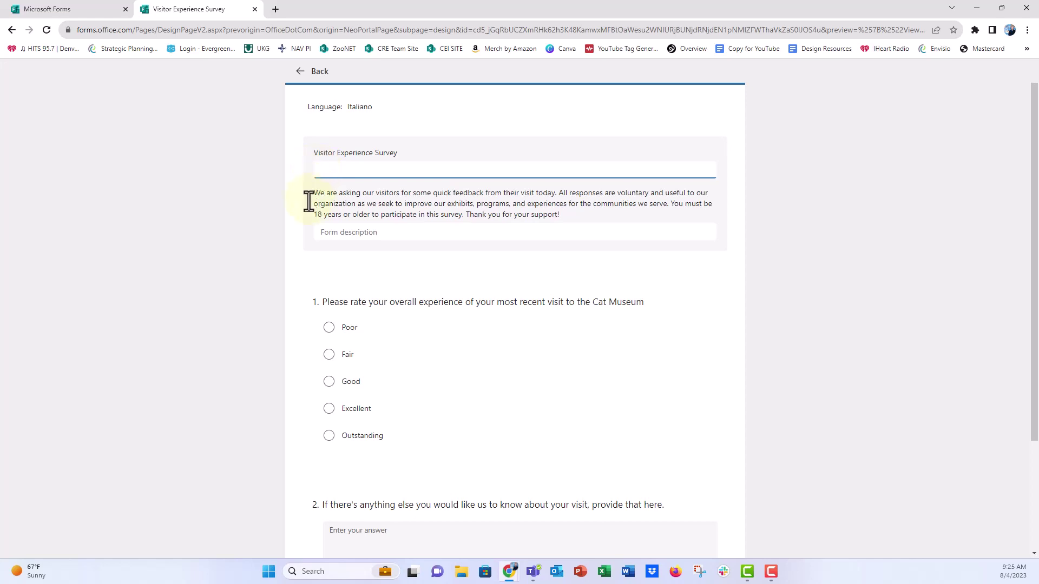
left_click(359, 234)
key("shift+Tab")
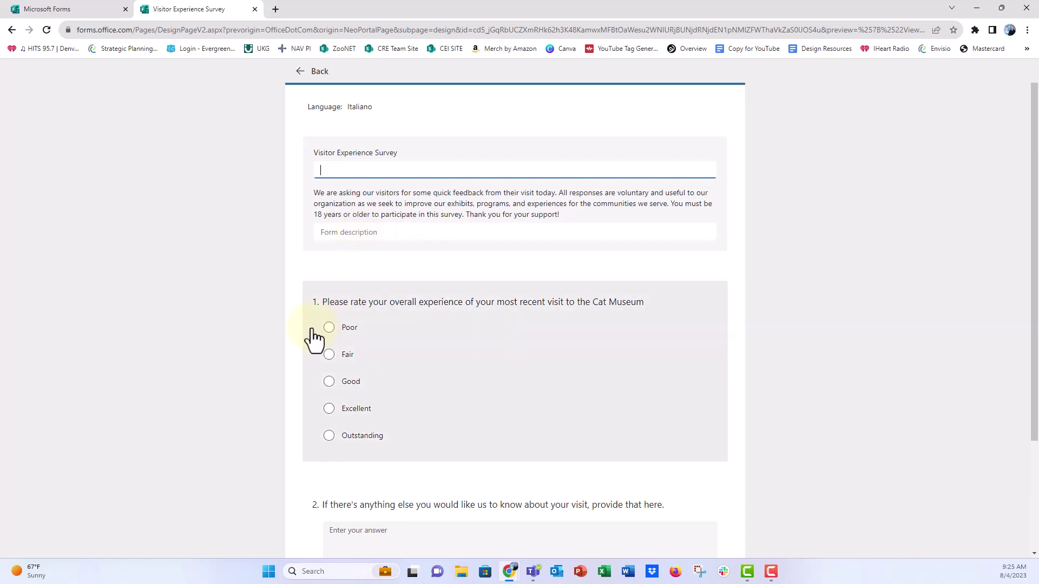
left_click(317, 333)
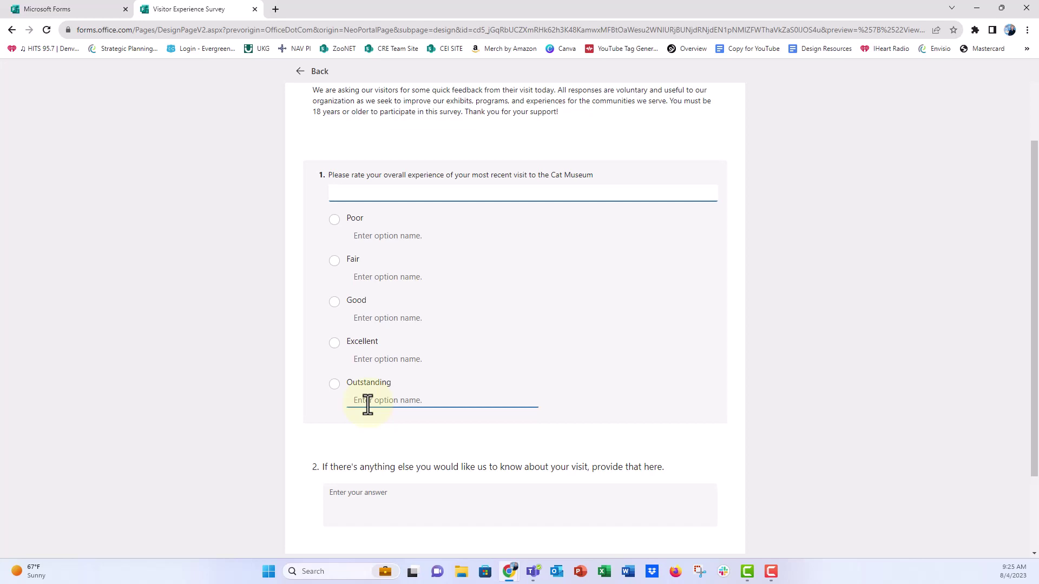
scroll(320, 184, "up", 2)
left_click(320, 180)
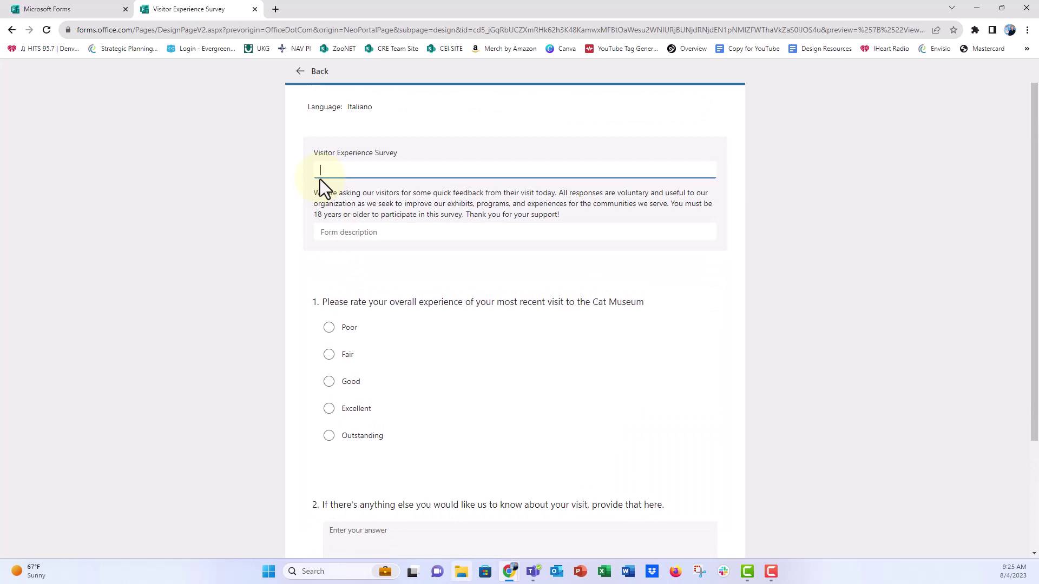
left_click_drag(315, 153, 390, 152)
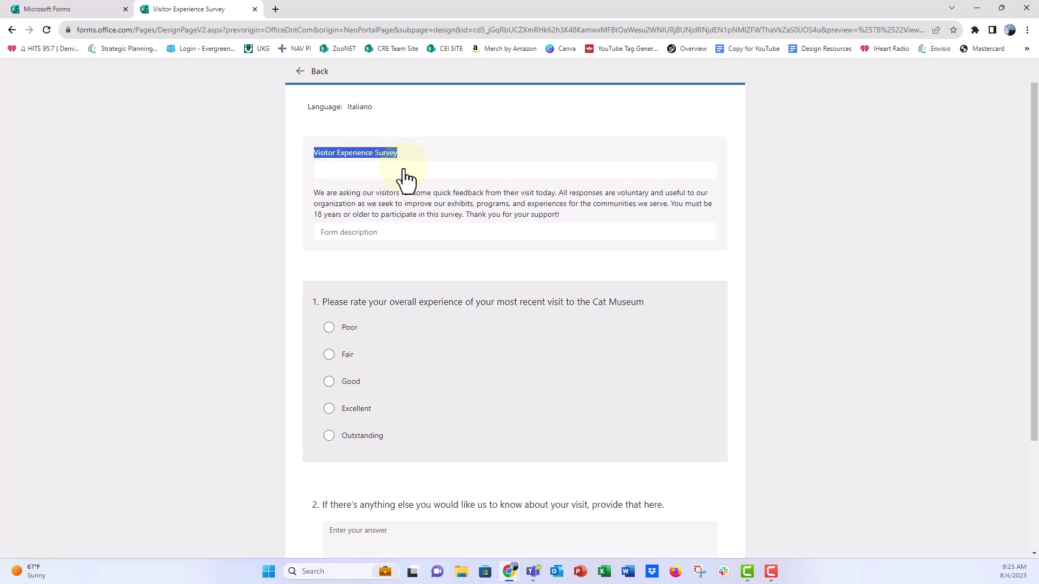
Translate the title in Google Translate and enter 'Indagine sull'esperienza dei visitatori' as the Italian title
mouse_move(521, 560)
left_click(549, 535)
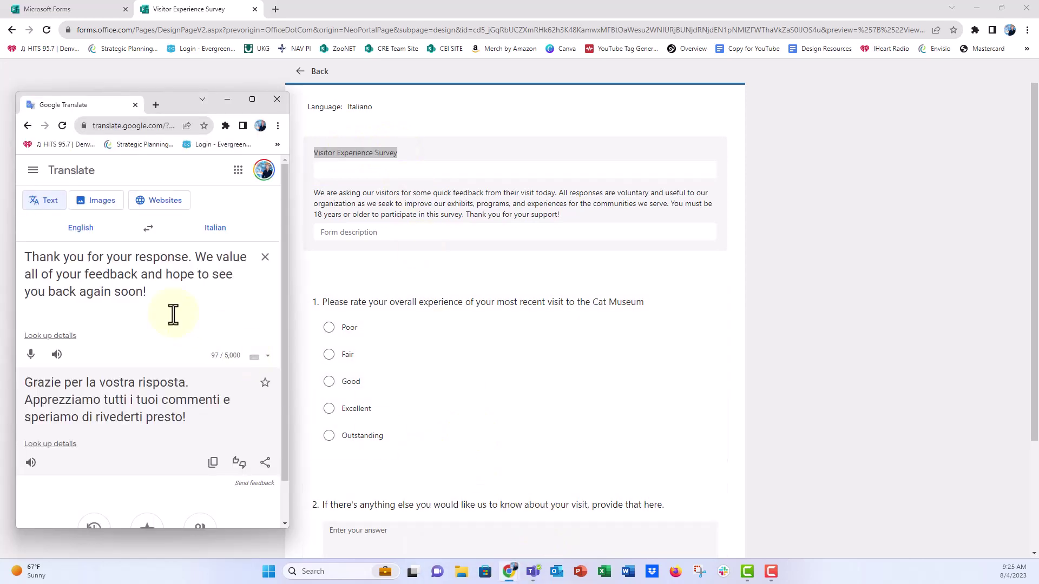
left_click_drag(158, 297, 14, 257)
type("Visitor Experience Survey")
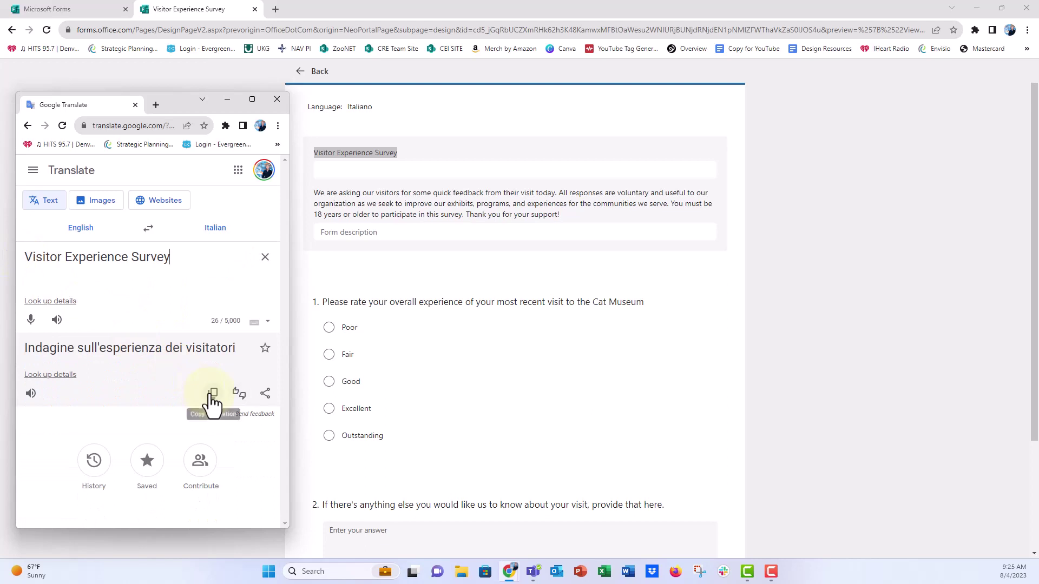
left_click(211, 394)
left_click(323, 170)
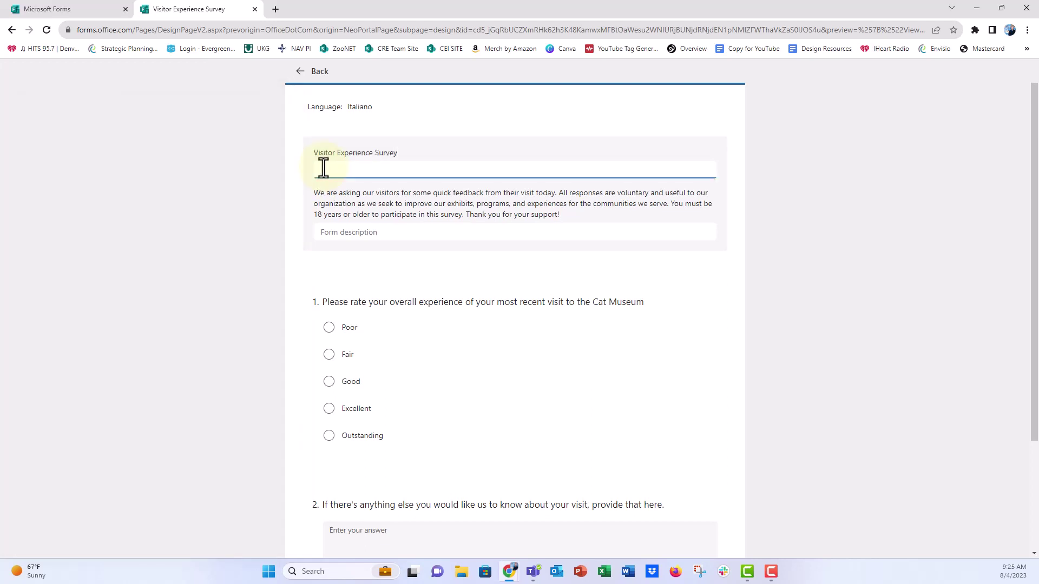
key("ctrl+v")
left_click(329, 193)
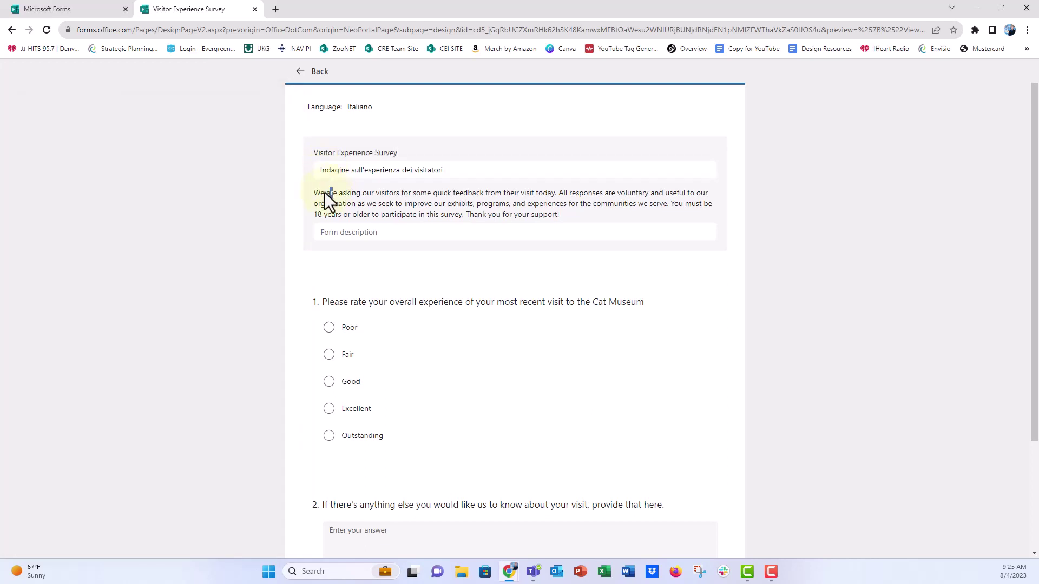
Translate the form description and paste the Italian text into the description translation field
left_click_drag(314, 193, 627, 220)
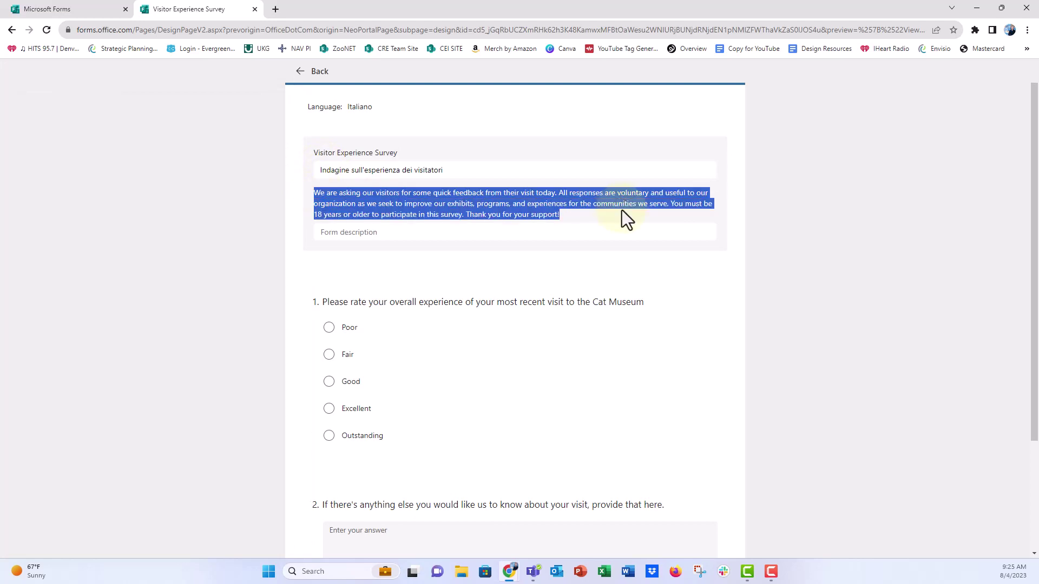
mouse_move(519, 569)
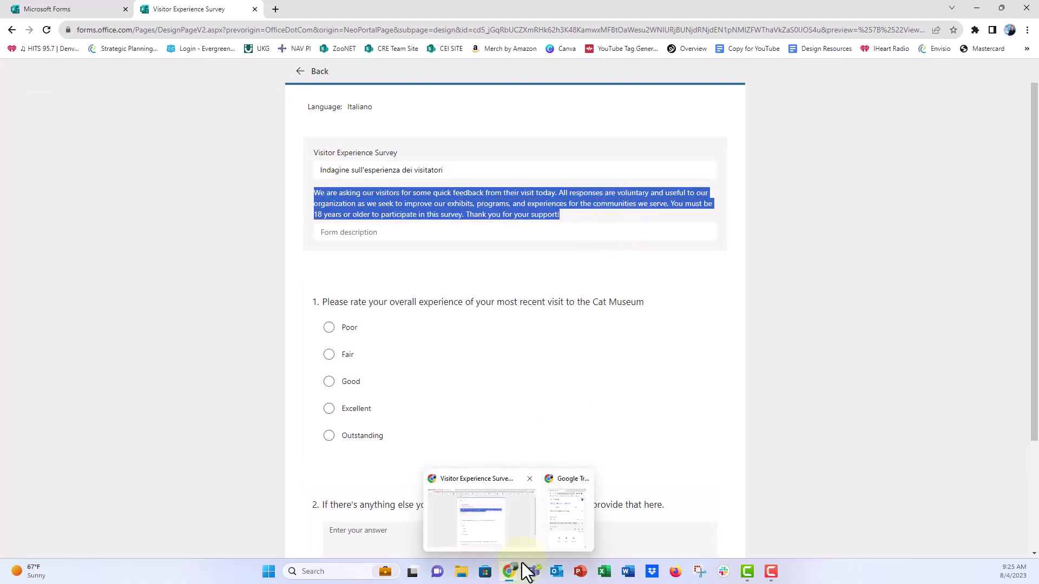
left_click(560, 522)
left_click_drag(172, 258, 30, 258)
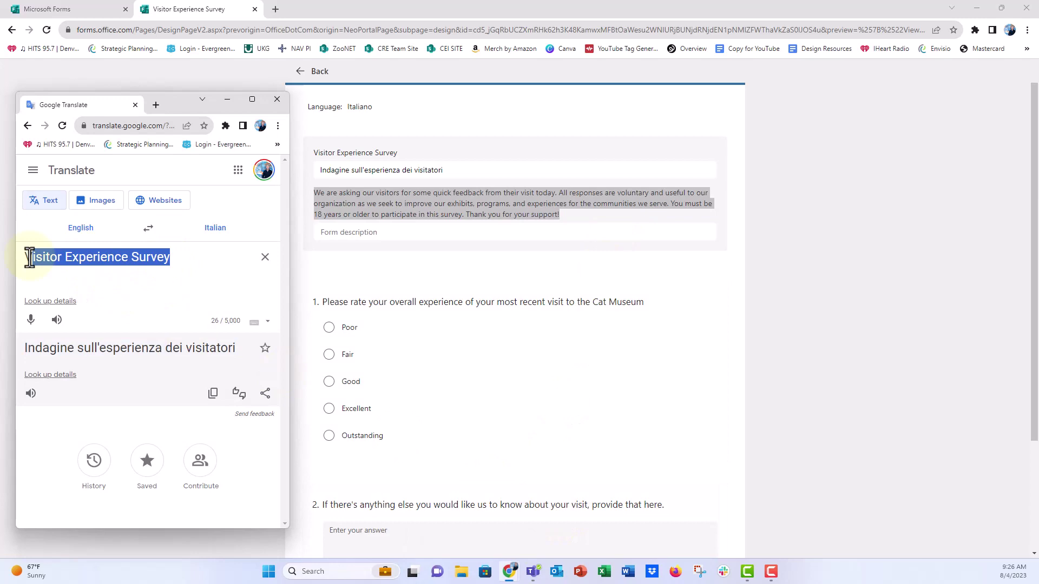
key("ctrl+v")
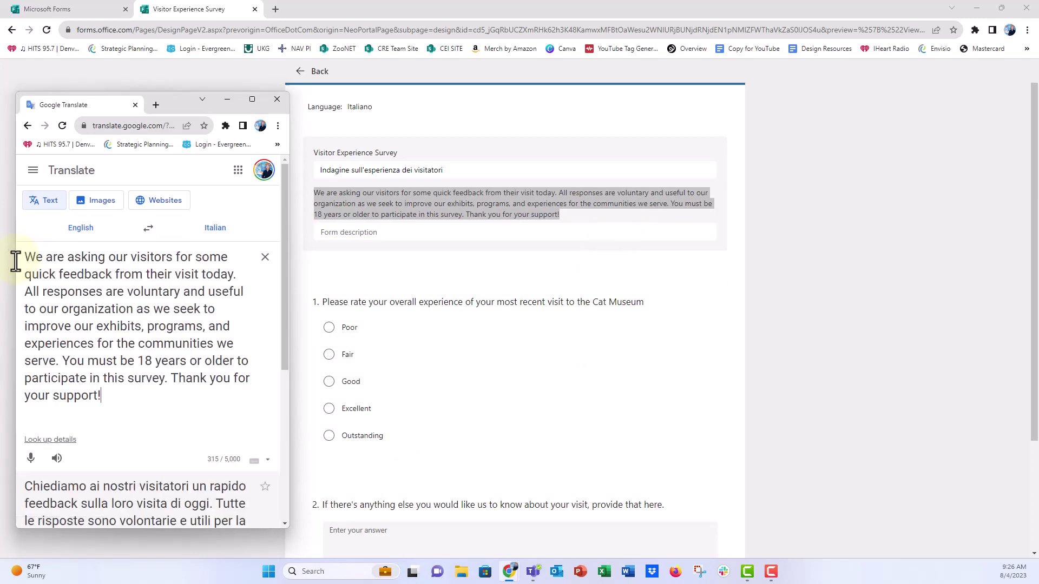
scroll(143, 398, "down", 4)
left_click(213, 471)
left_click(336, 233)
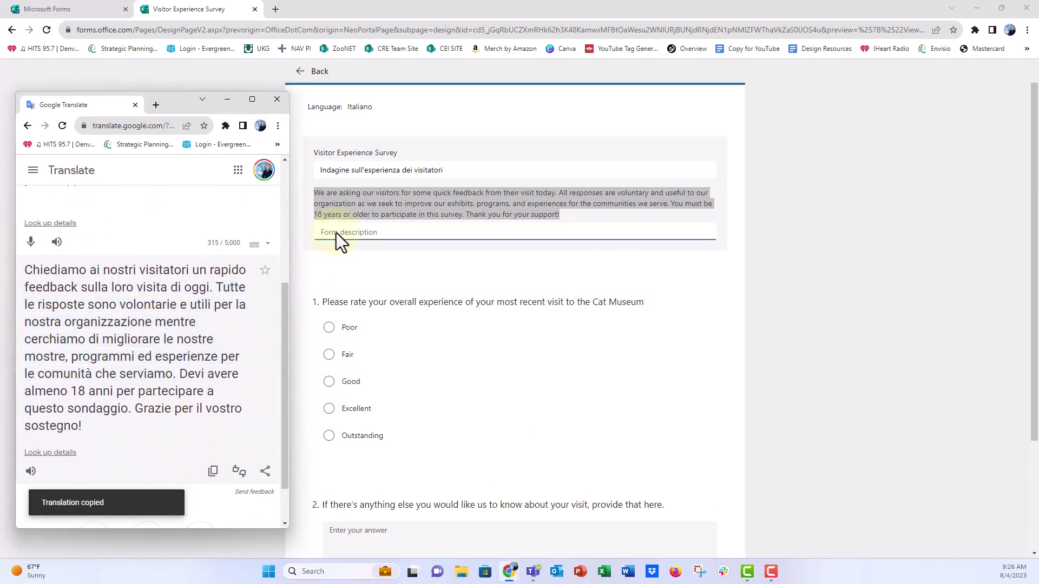
key("ctrl+v")
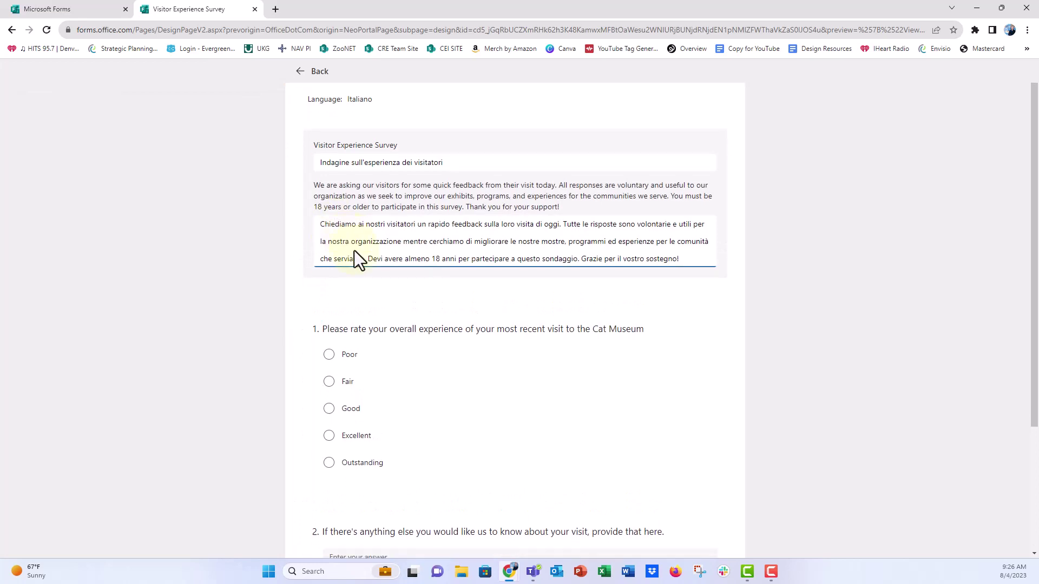
Translate question 1 and paste its Italian wording about the Museo dei gatti visit
scroll(374, 276, "down", 2)
left_click(390, 297)
triple_click(384, 175)
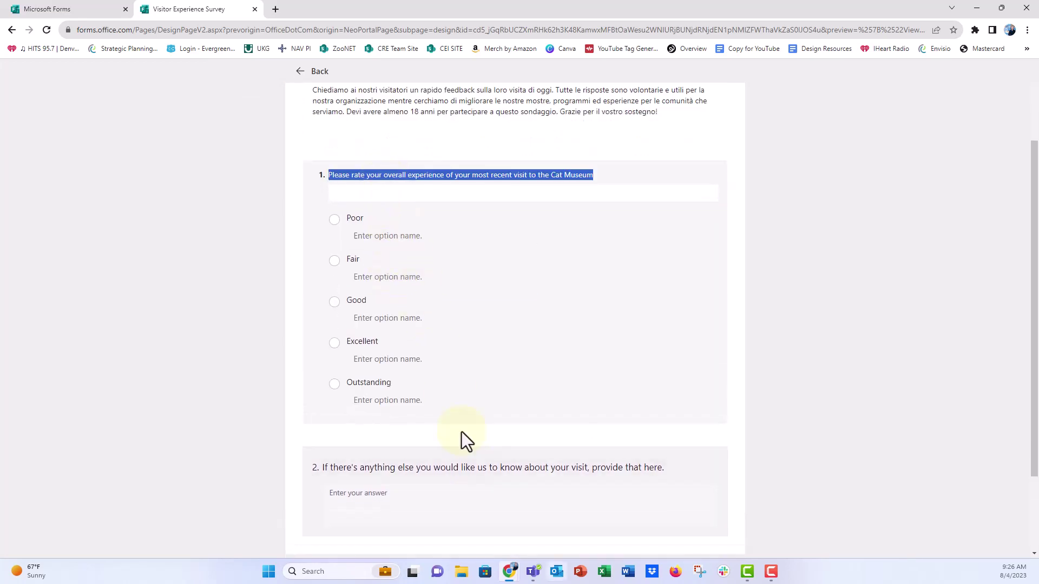
mouse_move(510, 572)
left_click(562, 534)
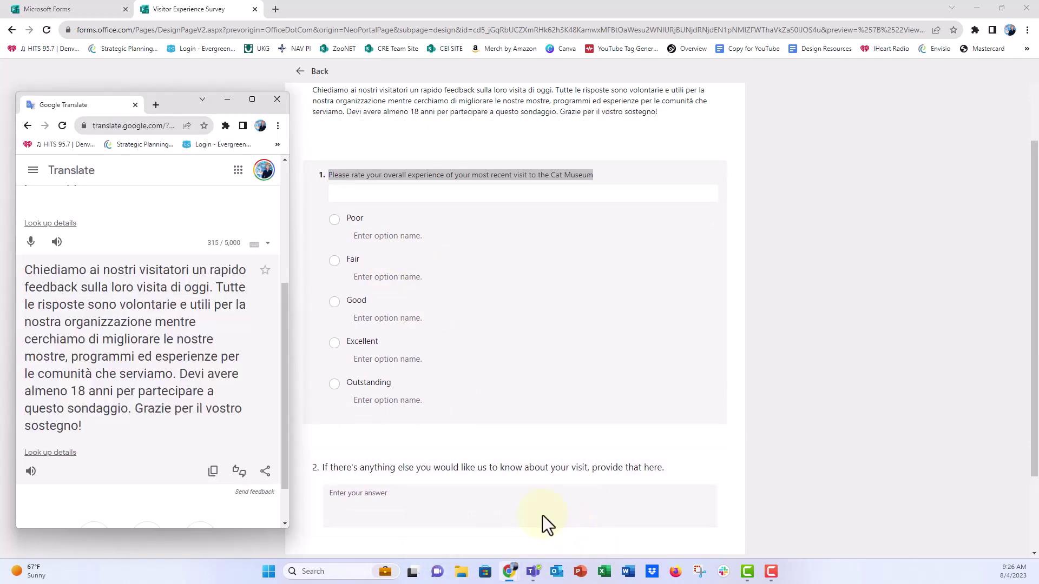
scroll(200, 378, "up", 3)
left_click_drag(99, 340, 8, 183)
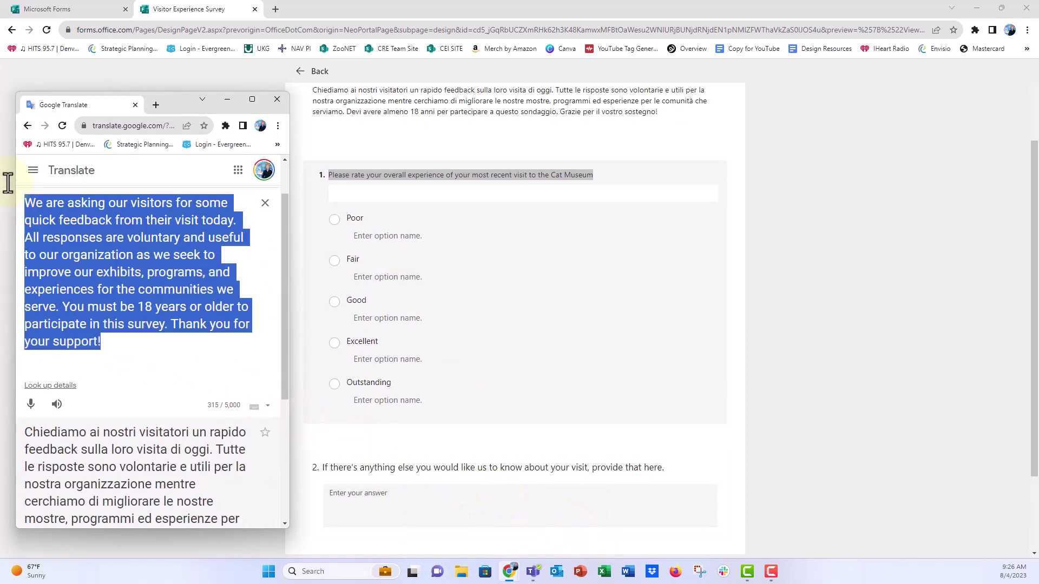
key("ctrl+v")
left_click(213, 417)
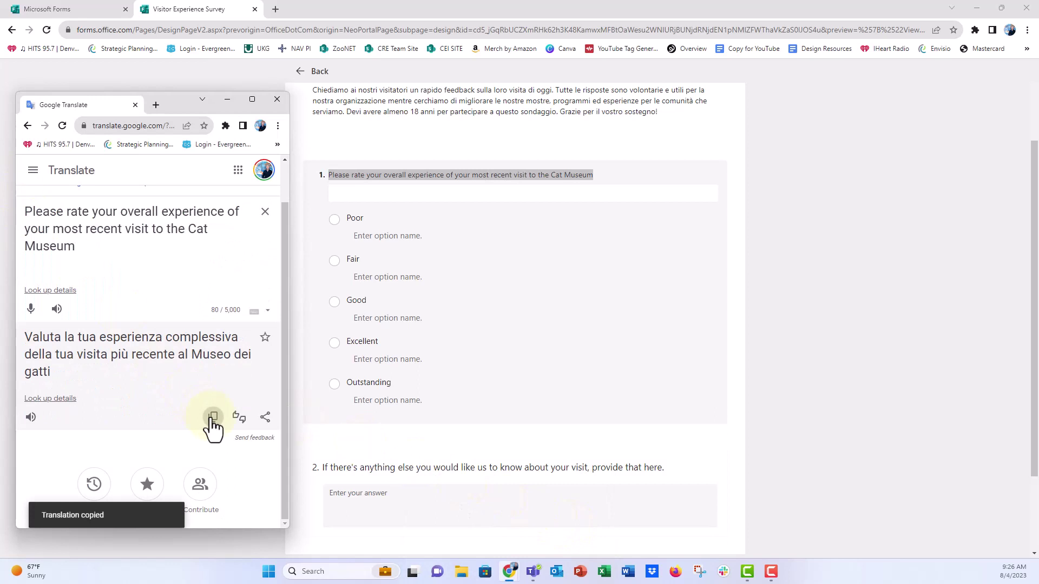
left_click(335, 192)
key("ctrl+v")
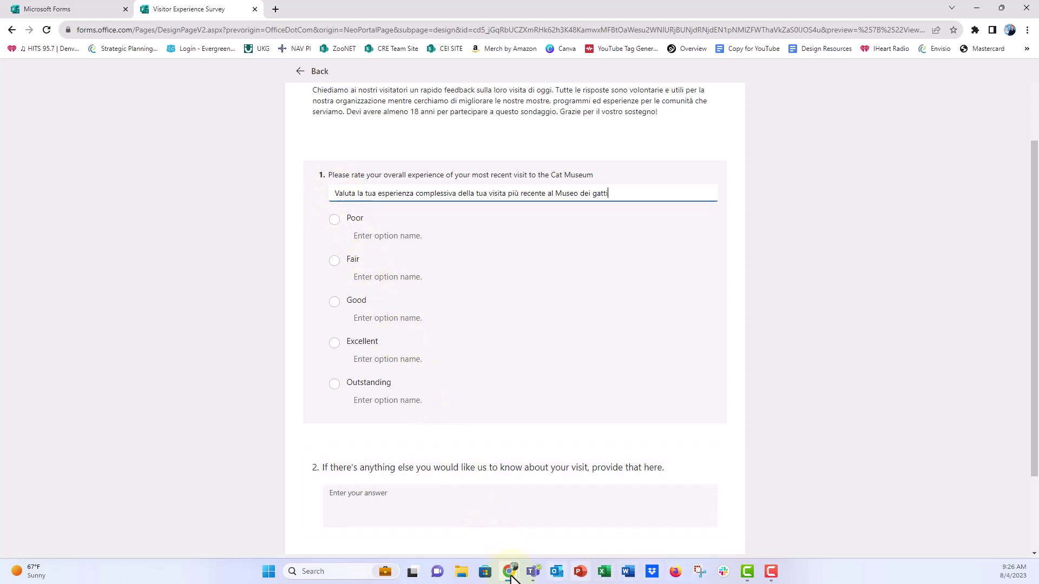
Translate 'Poor, Fair, Good, Excellent, Outstanding' and select the Italian list Scarso, Discreto, Buono, Eccellente, Eccezionale
mouse_move(511, 574)
left_click(556, 519)
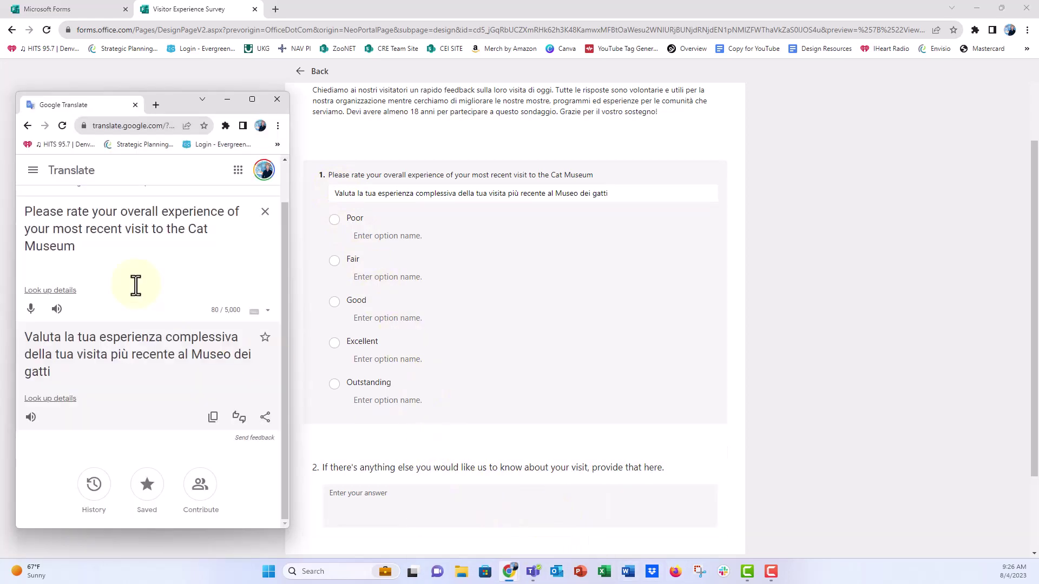
left_click_drag(77, 248, 8, 211)
type("Pooer")
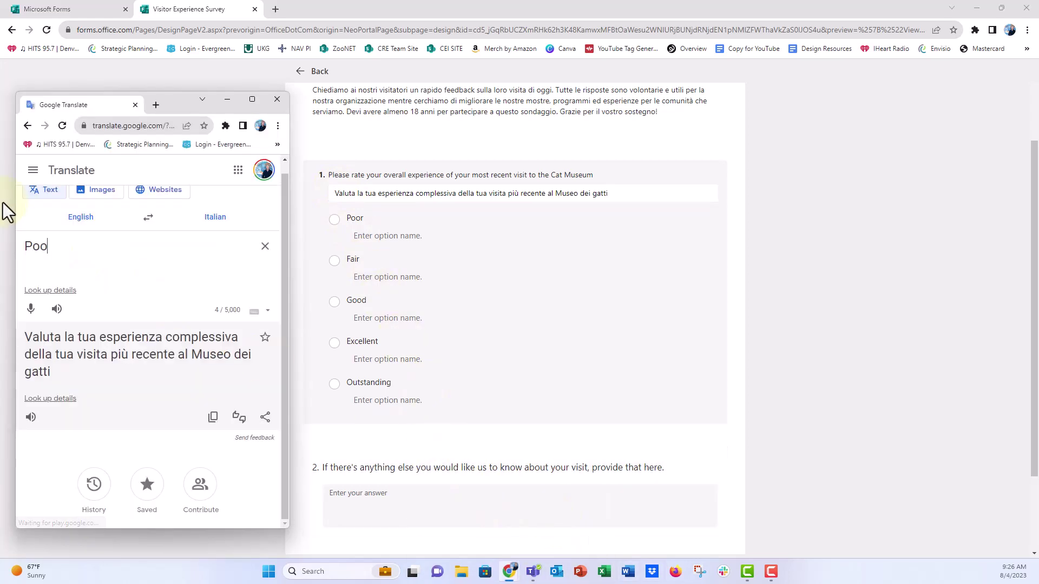
key("BackSpace")
key("BackSpace")
type("r,")
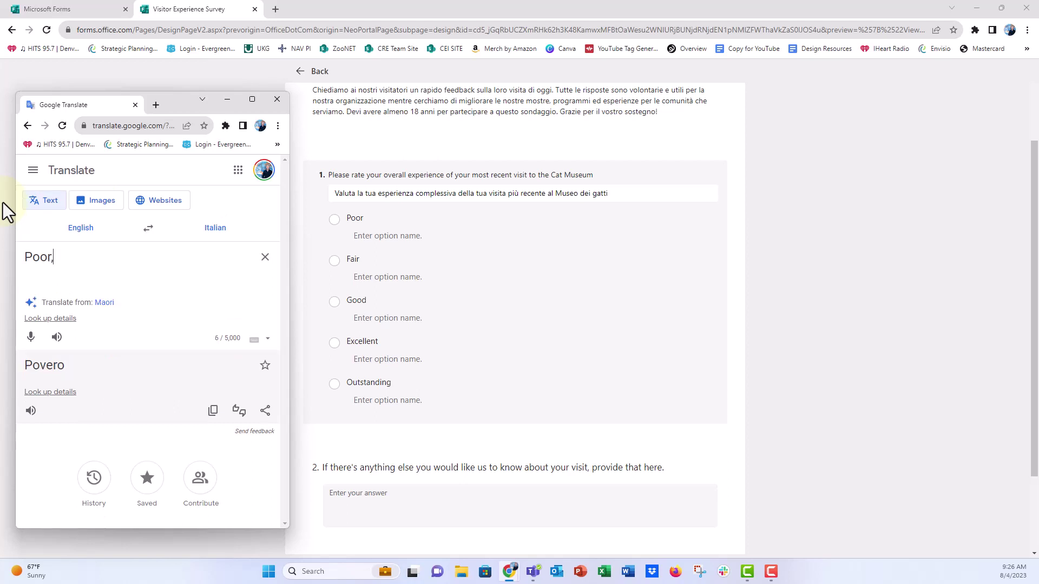
type(" Fair, Good, Excellent, Outstanding")
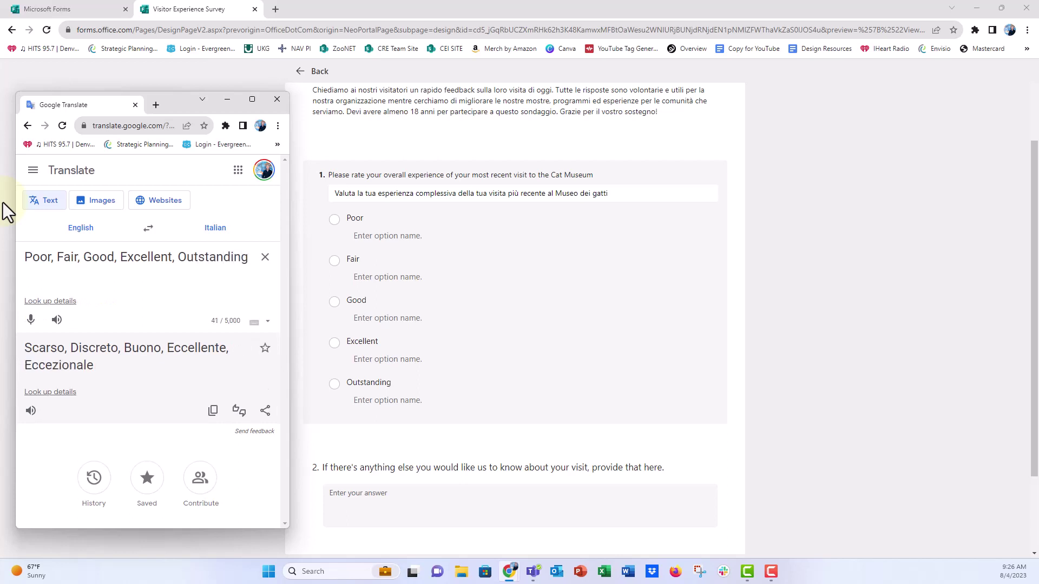
left_click(34, 354)
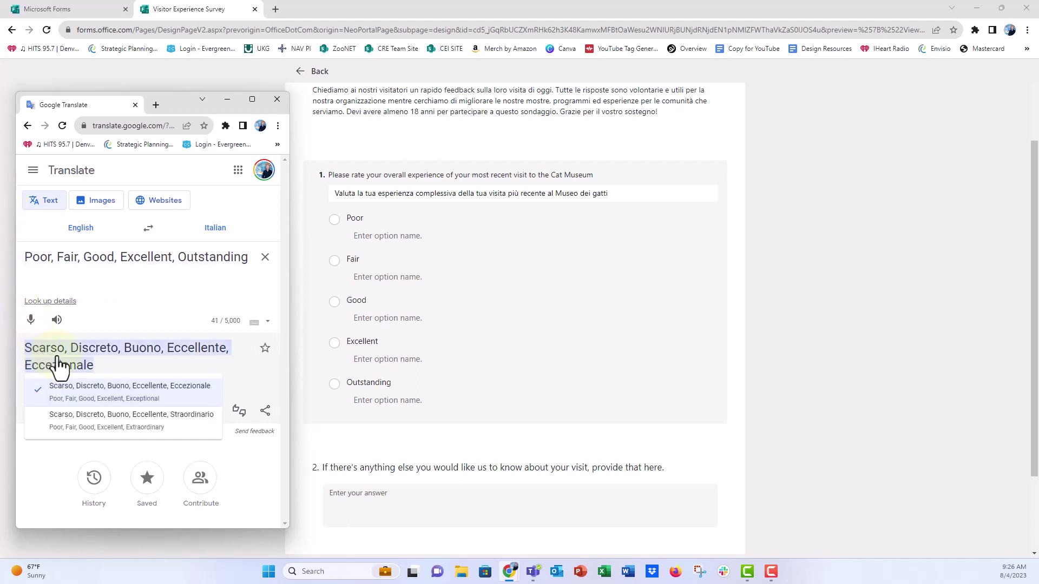
left_click_drag(93, 369, 6, 335)
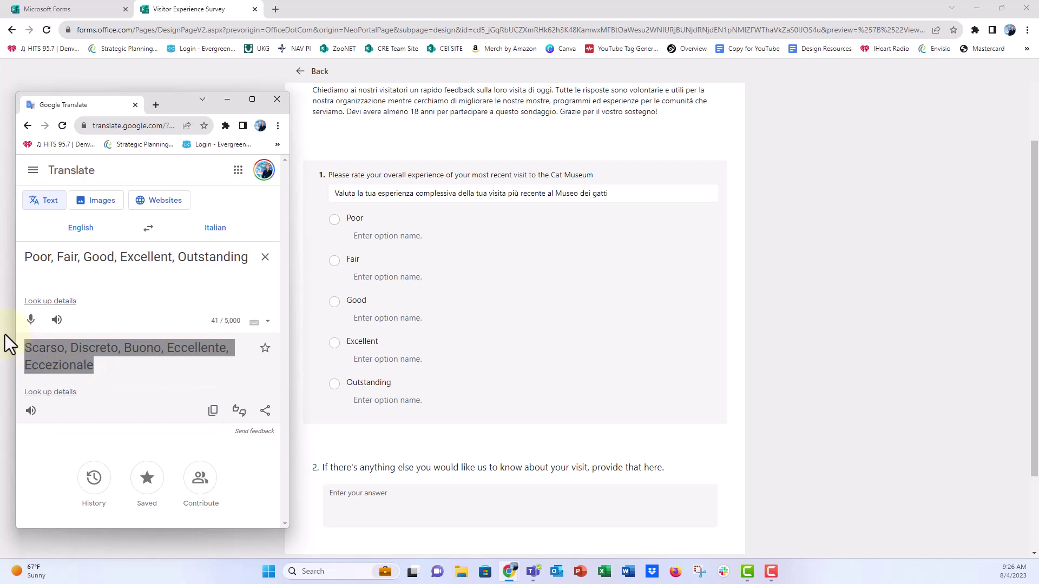
Name the Poor and Fair options Scarso and Discreto in Italian
left_click(381, 238)
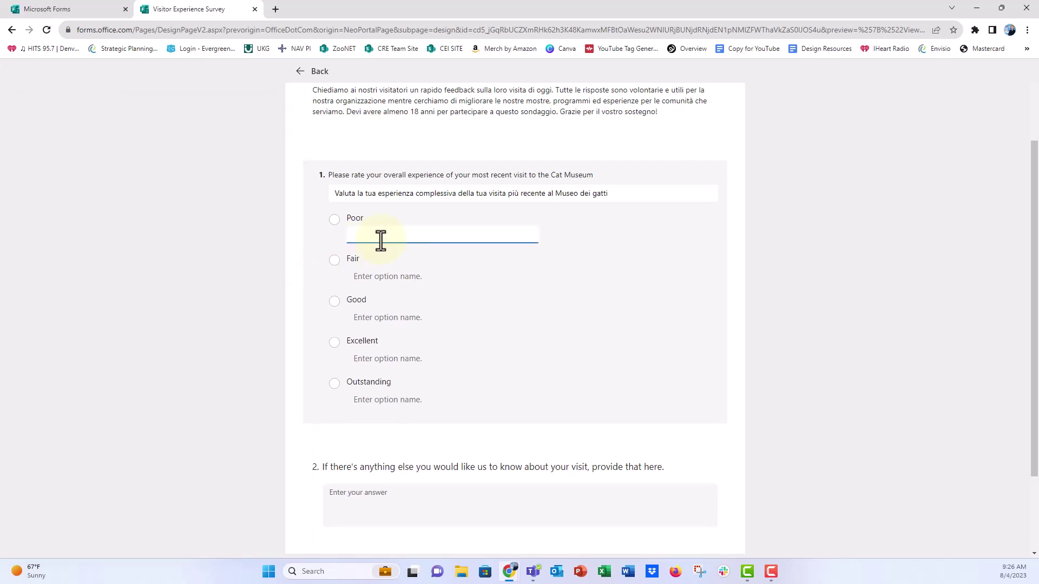
key("ctrl+v")
left_click_drag(376, 239, 600, 241)
key("ctrl+x")
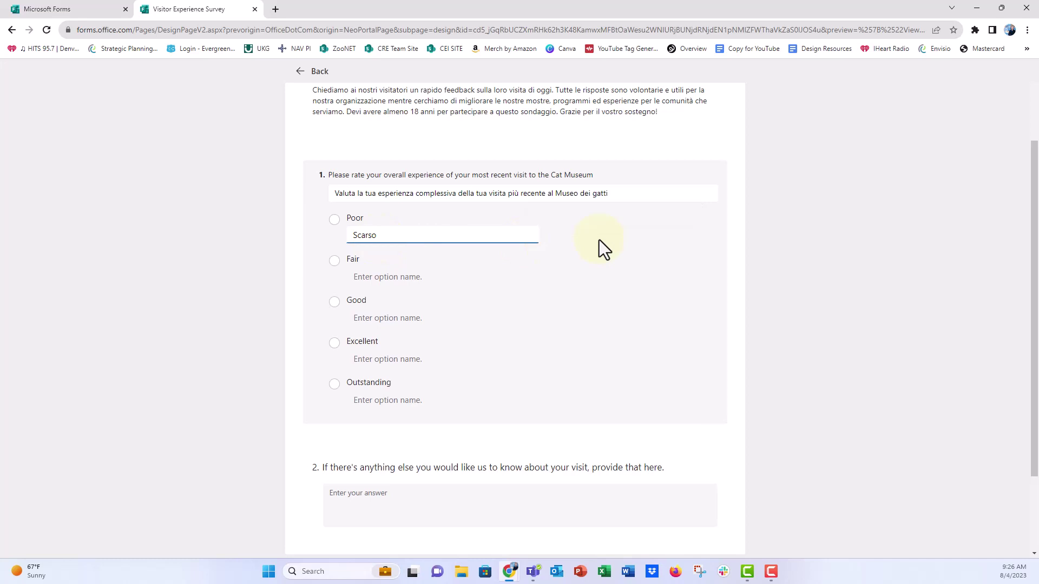
left_click(437, 275)
key("ctrl+v")
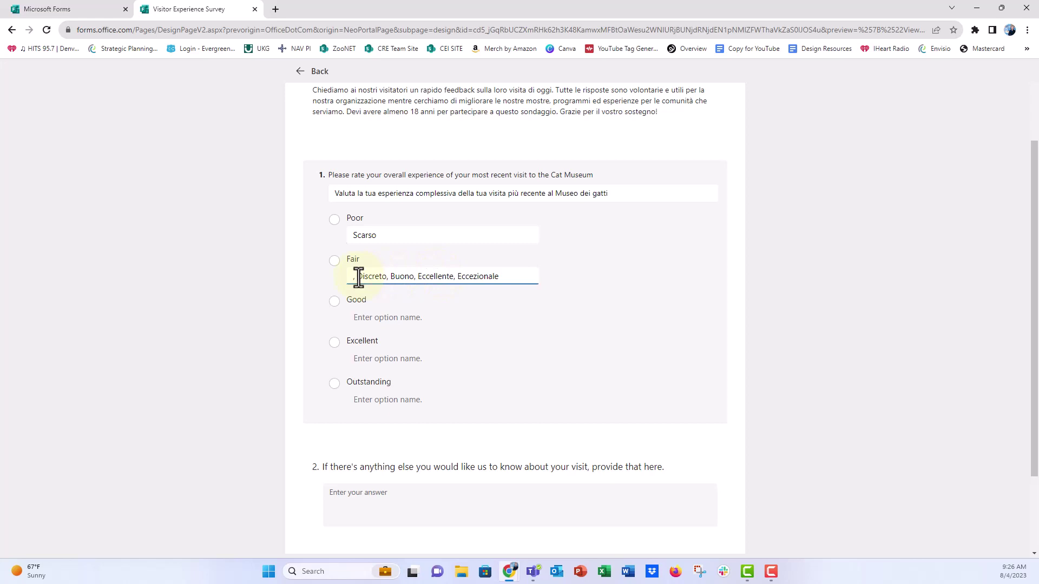
key("BackSpace")
key("BackSpace")
left_click_drag(383, 277, 509, 278)
key("ctrl+x")
Name the Good option Buono in Italian
left_click(404, 318)
key("ctrl+v")
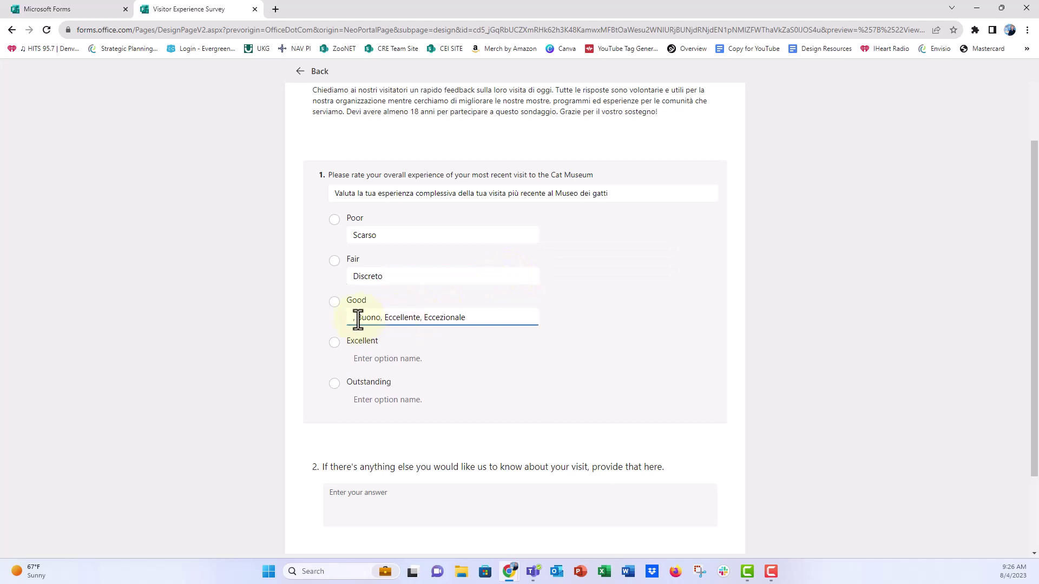
key("Delete")
key("Delete")
left_click_drag(378, 319, 494, 325)
key("Delete")
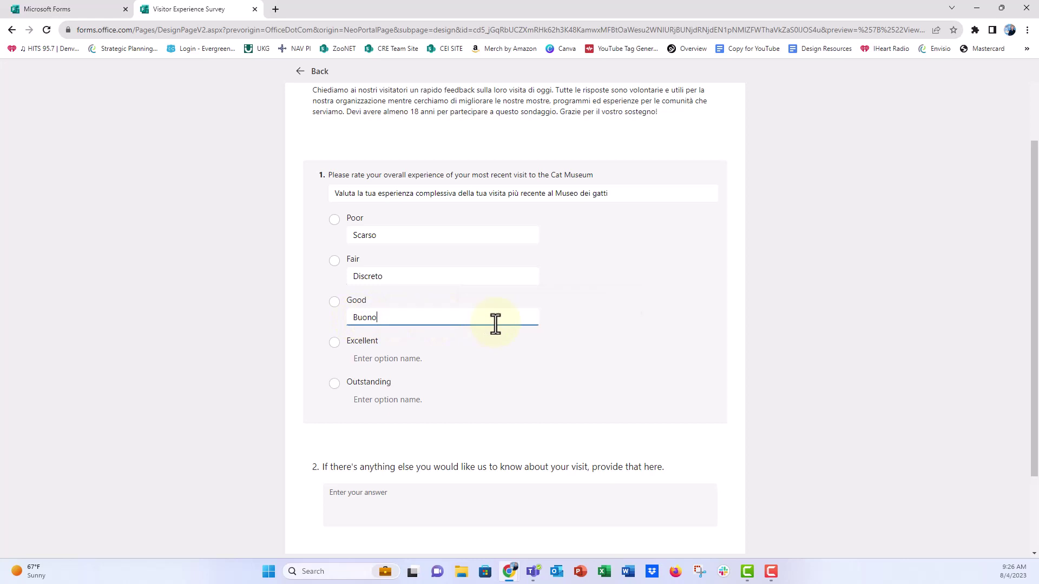
Name the Excellent and Outstanding options Eccellente and Eccezionale in Italian
left_click(441, 358)
key("ctrl+v")
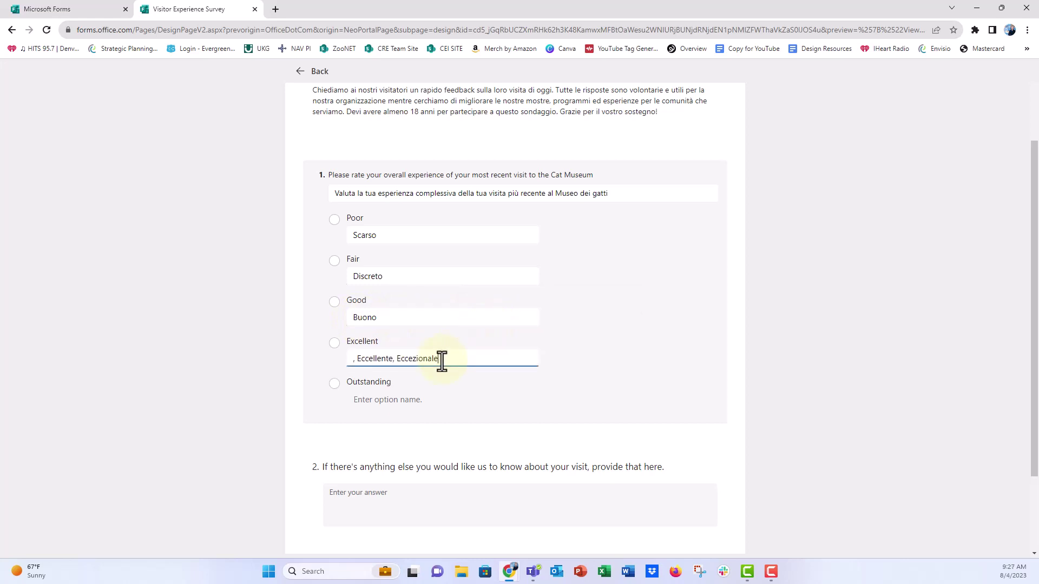
left_click(357, 360)
key("BackSpace")
key("BackSpace")
left_click(391, 359)
key("BackSpace")
key("BackSpace")
key("shift+Right")
key("shift+Right")
key("shift+Right")
key("shift+Right")
key("shift+Right")
key("shift+Right")
key("shift+Right")
key("shift+Right")
key("shift+Right")
key("shift+Right")
key("shift+Right")
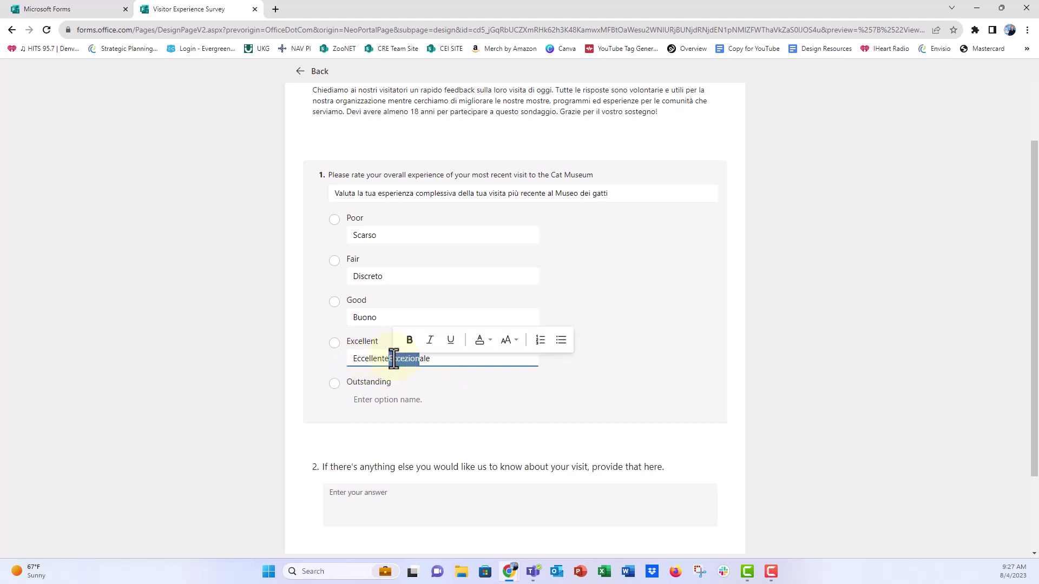
key("ctrl+x")
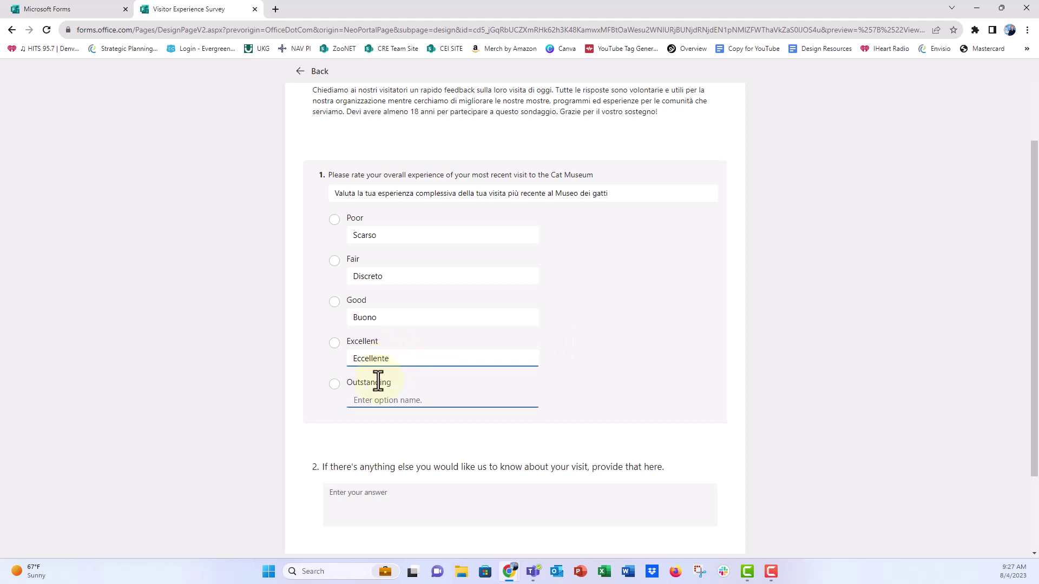
left_click(362, 401)
key("ctrl+v")
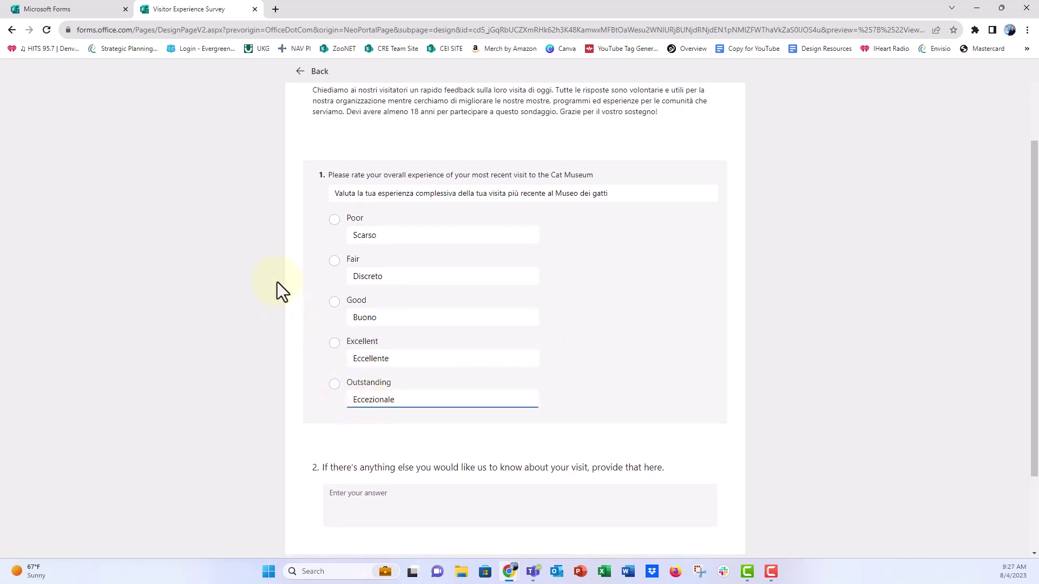
scroll(277, 281, "down", 2)
Translate question 2 into Italian, starting 'Se c'è qualcos'altro che vorresti…'
left_click(346, 387)
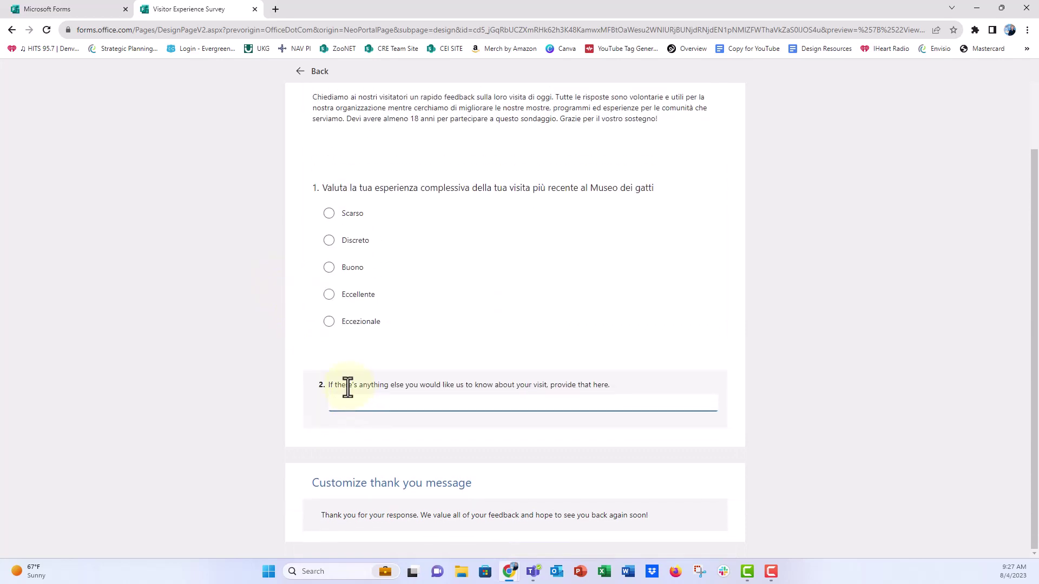
triple_click(347, 387)
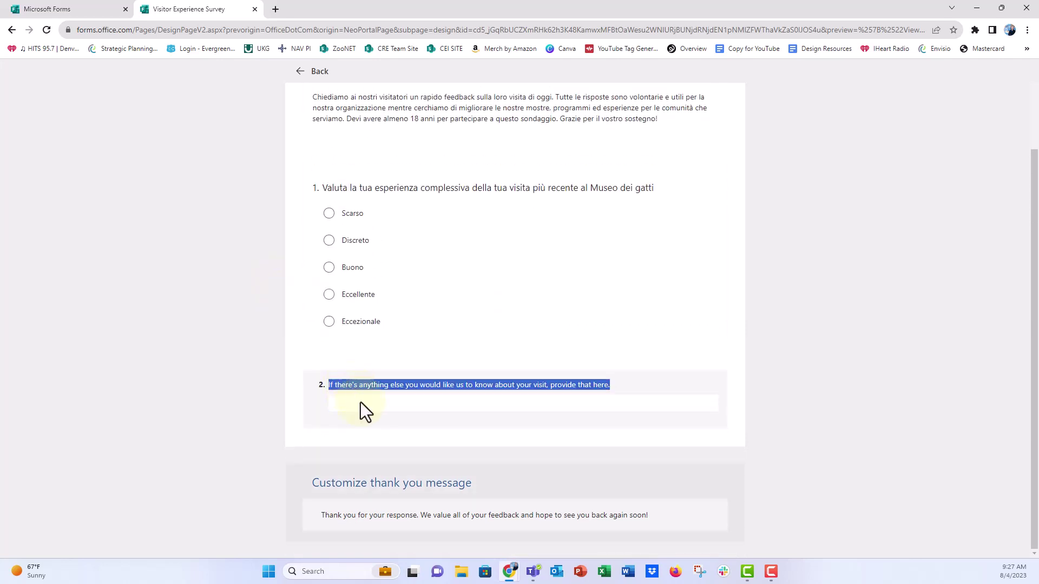
mouse_move(509, 571)
left_click(563, 536)
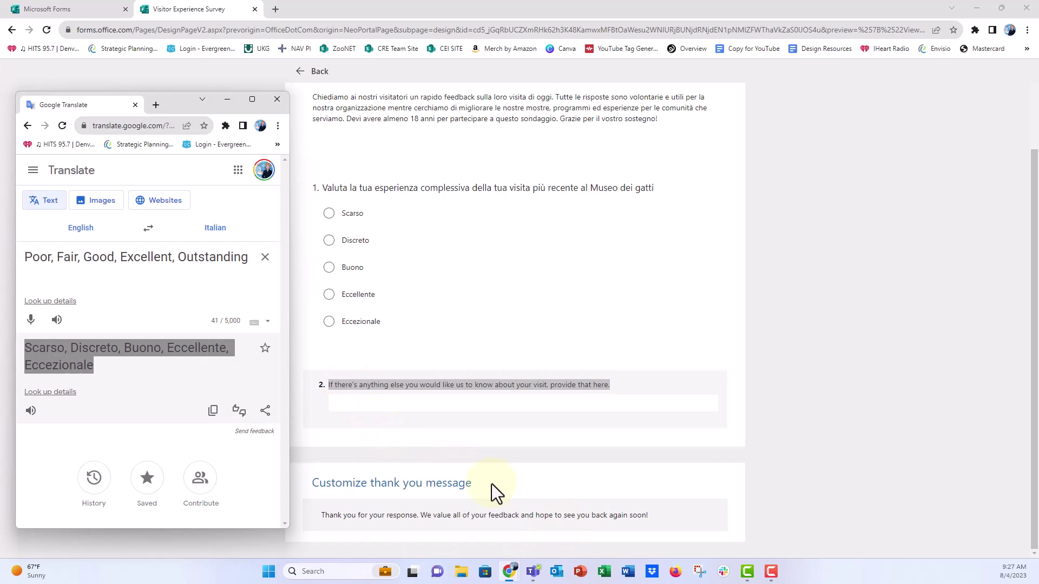
triple_click(118, 259)
key("ctrl+v")
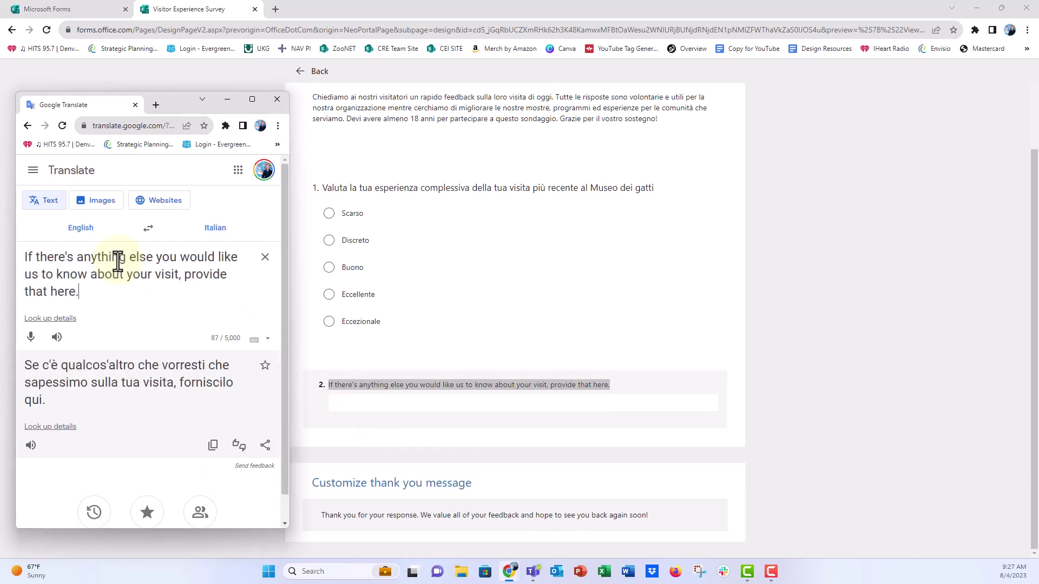
left_click(212, 447)
left_click(339, 403)
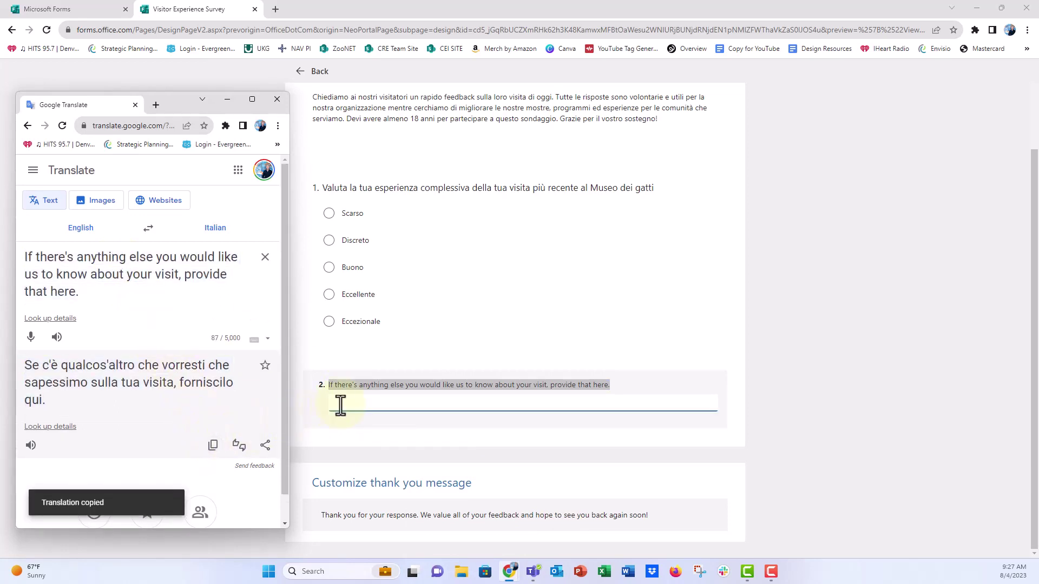
key("ctrl+v")
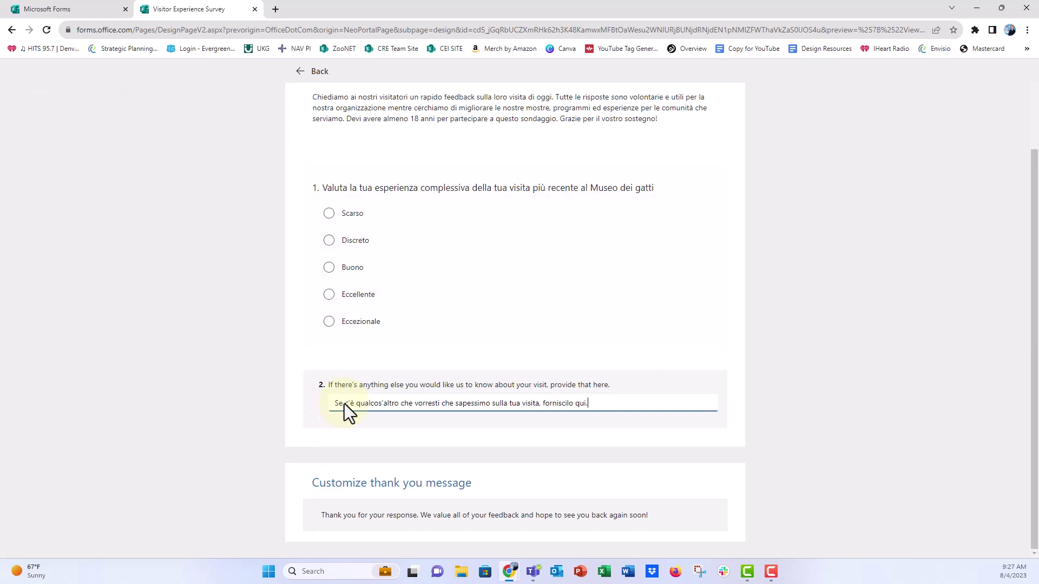
Translate the thank-you message and paste the Italian version into its field
left_click(364, 517)
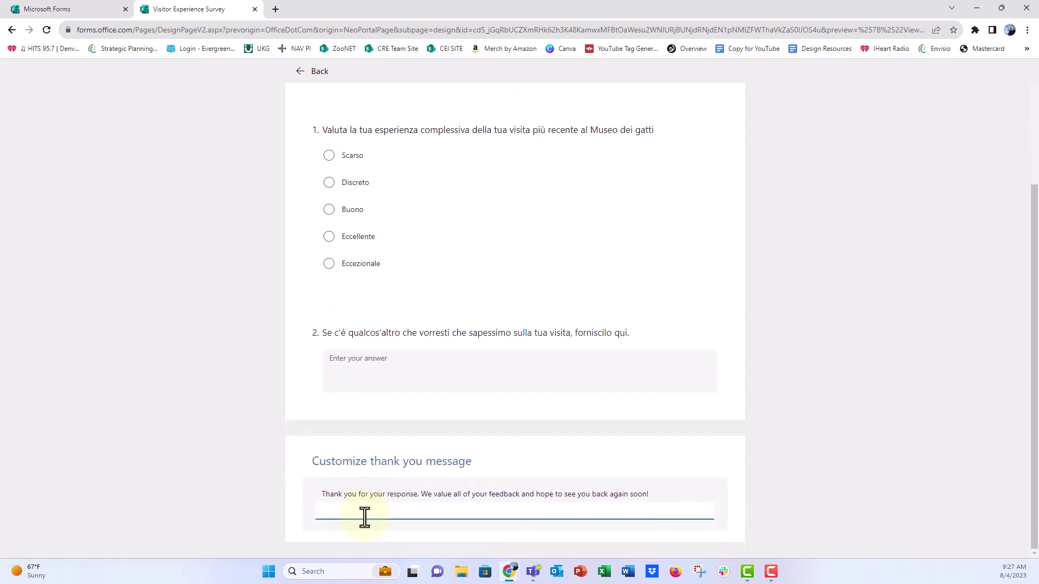
triple_click(378, 496)
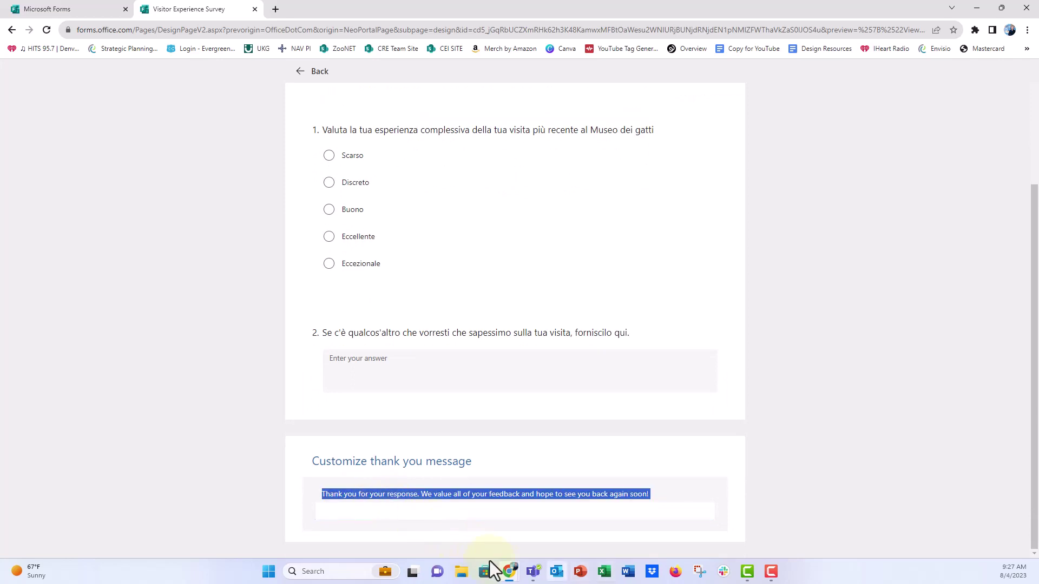
mouse_move(511, 570)
left_click(579, 530)
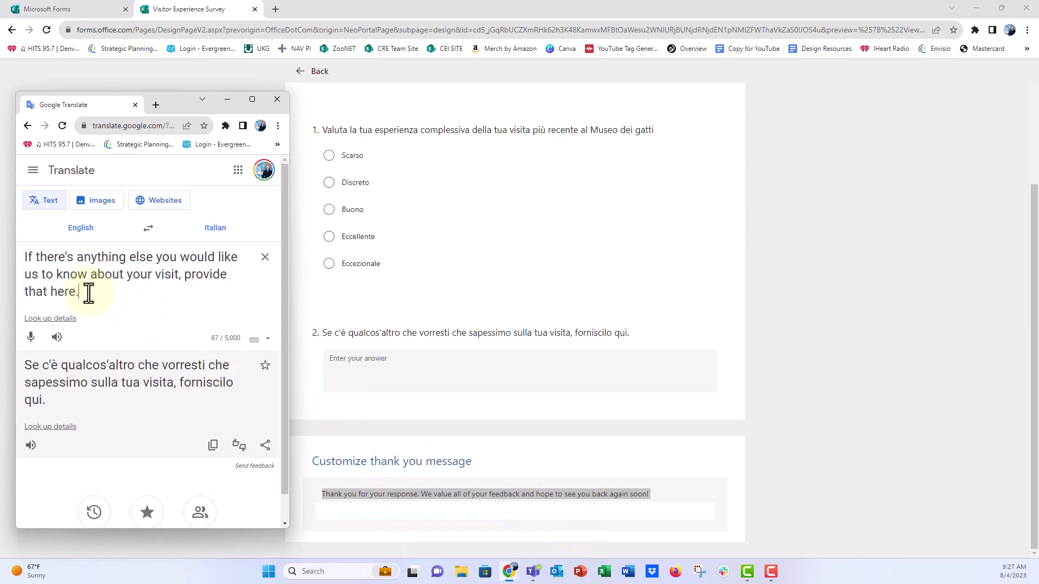
left_click_drag(86, 293, 22, 259)
key("ctrl+v")
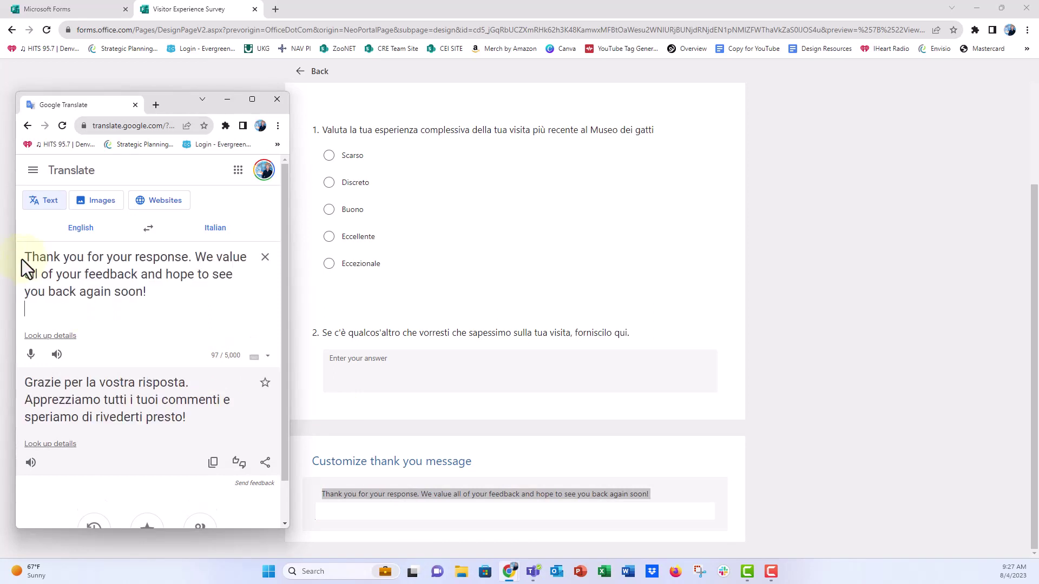
left_click(211, 463)
left_click(344, 511)
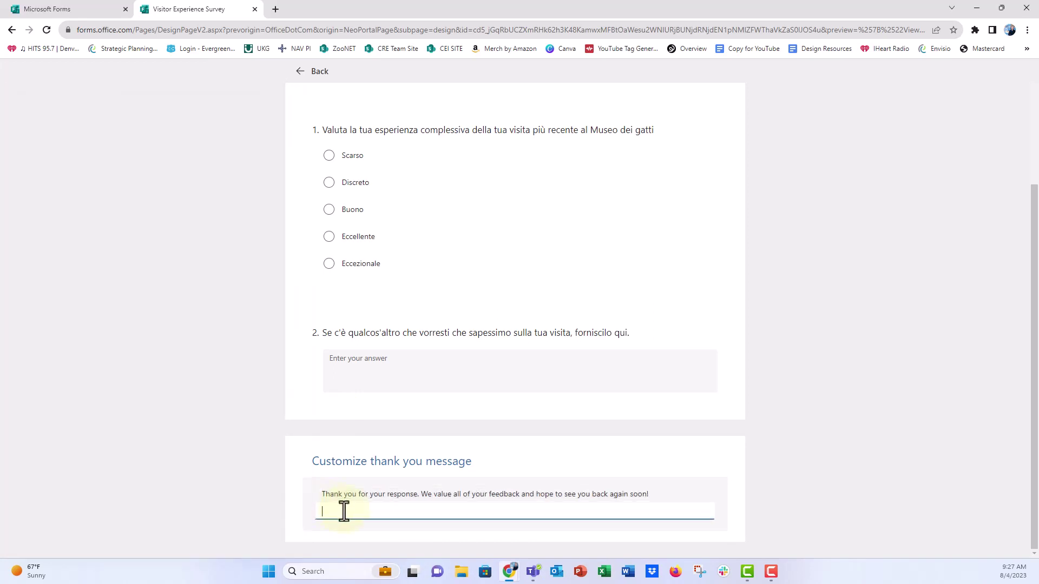
key("ctrl+v")
scroll(762, 460, "up", 3)
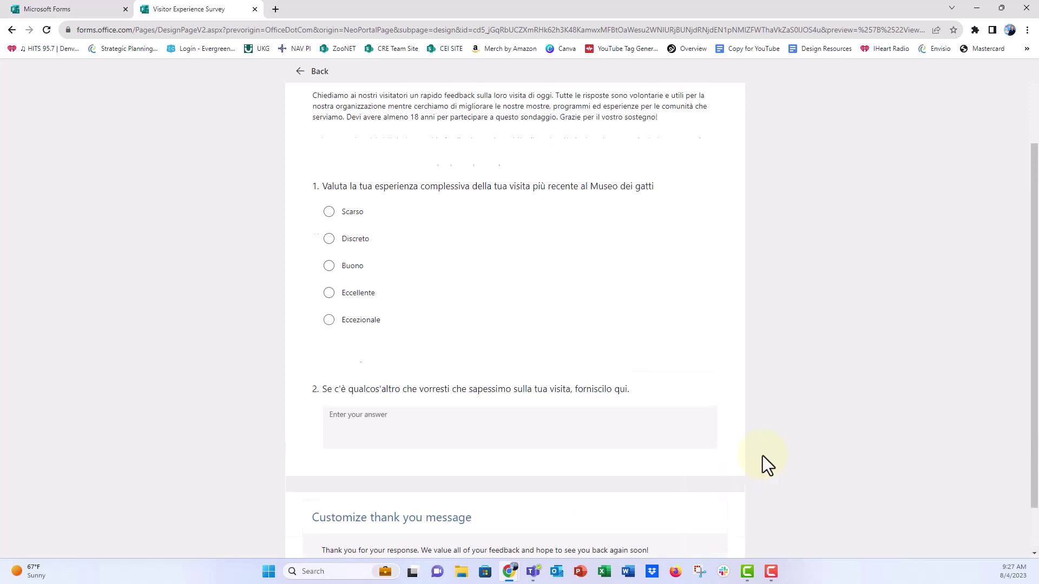
Return to the main form editor and preview the survey in English (United States)
left_click(301, 74)
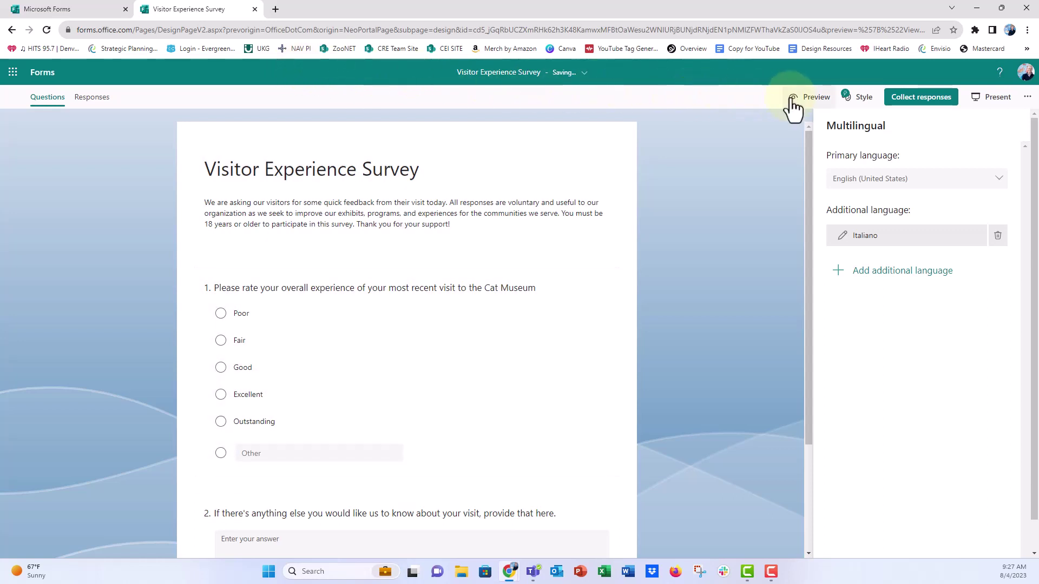
left_click(793, 102)
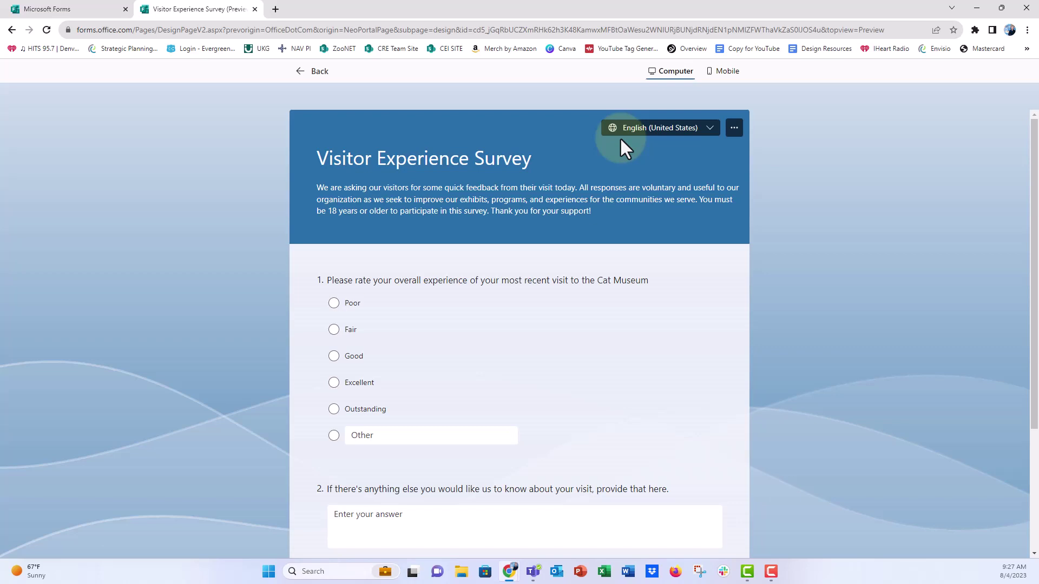
Switch the preview to Italiano and scroll down through it to the Invia button
left_click(710, 131)
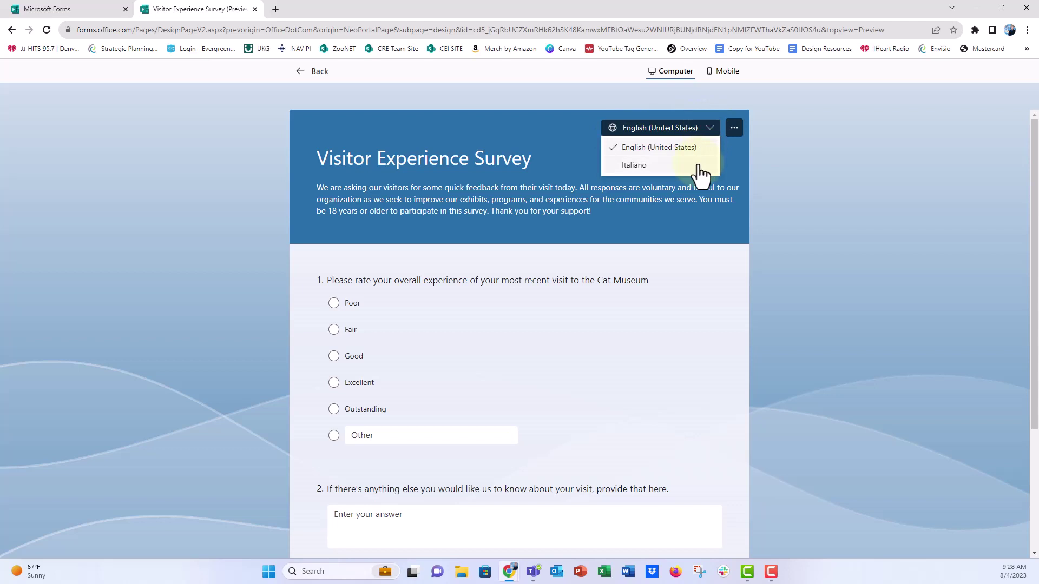
left_click(699, 168)
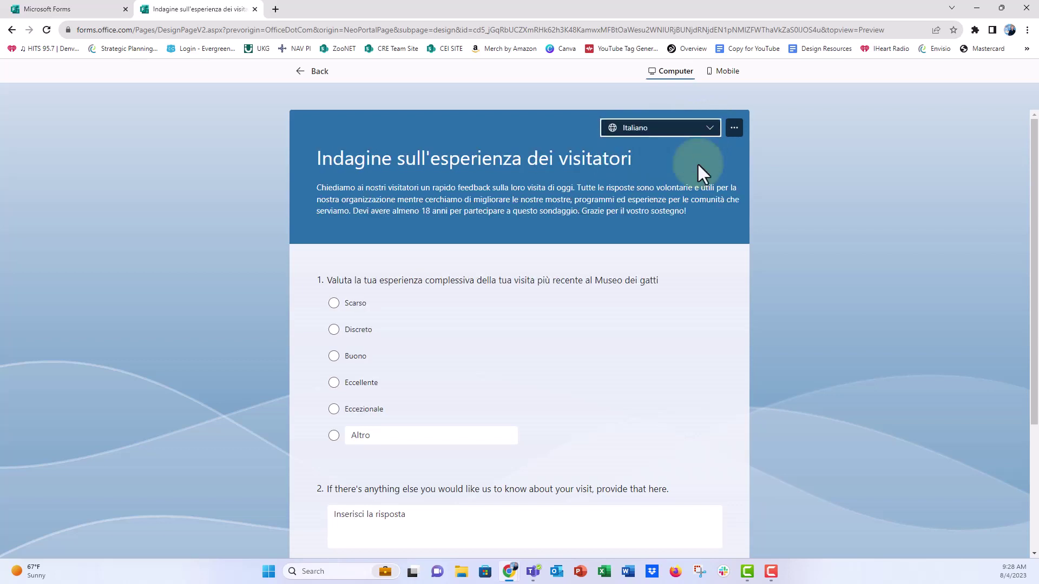
scroll(269, 261, "down", 1)
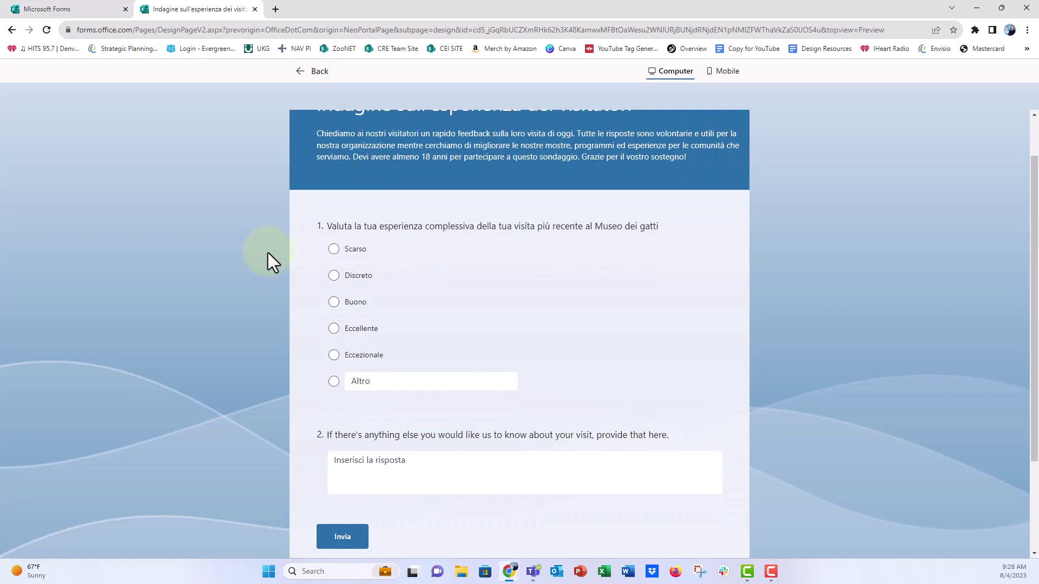
scroll(268, 252, "down", 1)
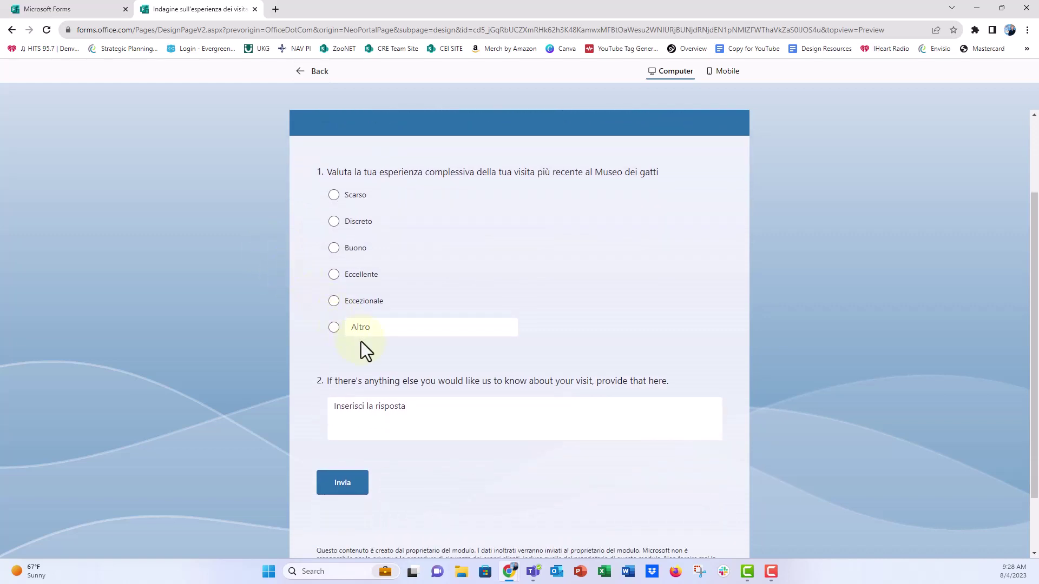
scroll(361, 342, "down", 1)
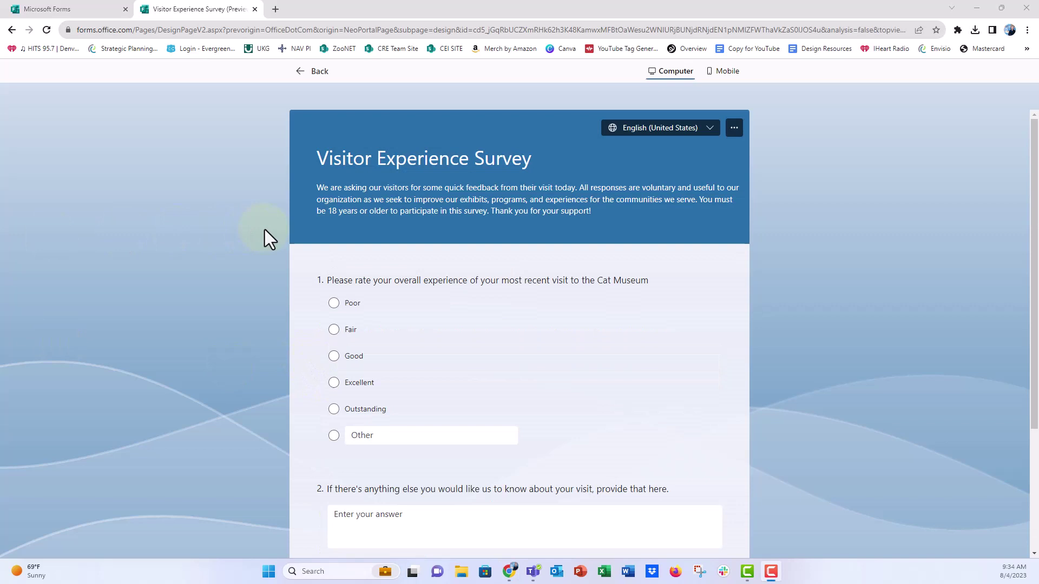
Switch the preview to Italiano and look over both questions
left_click(703, 127)
left_click(696, 163)
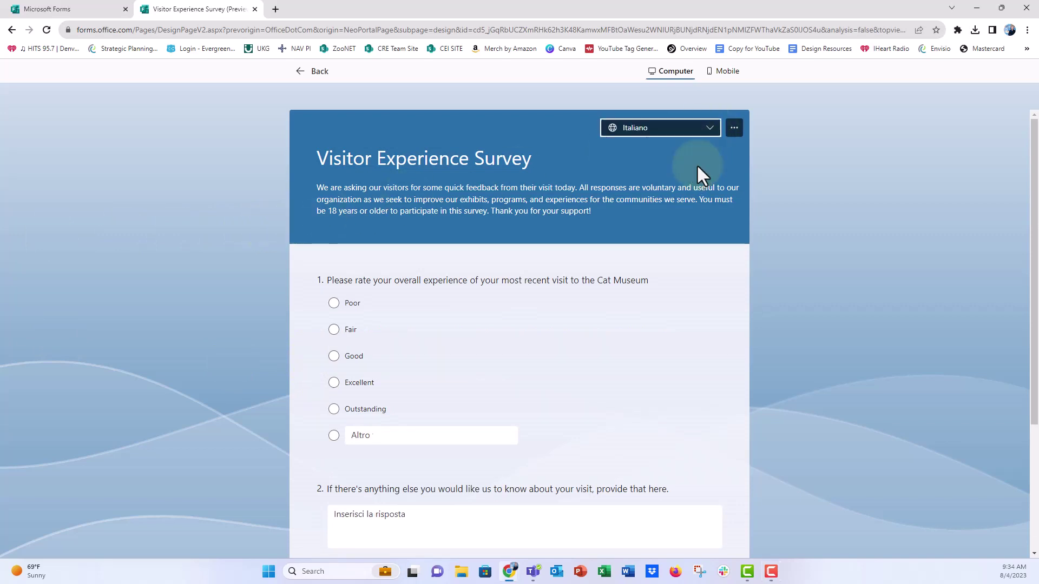
scroll(244, 249, "down", 2)
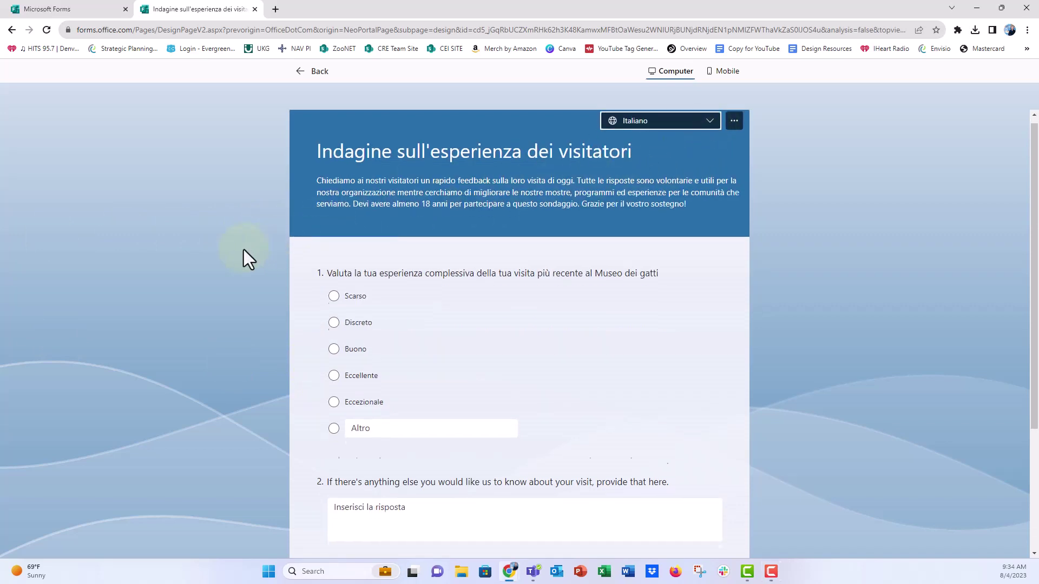
scroll(244, 249, "up", 2)
scroll(243, 249, "down", 1)
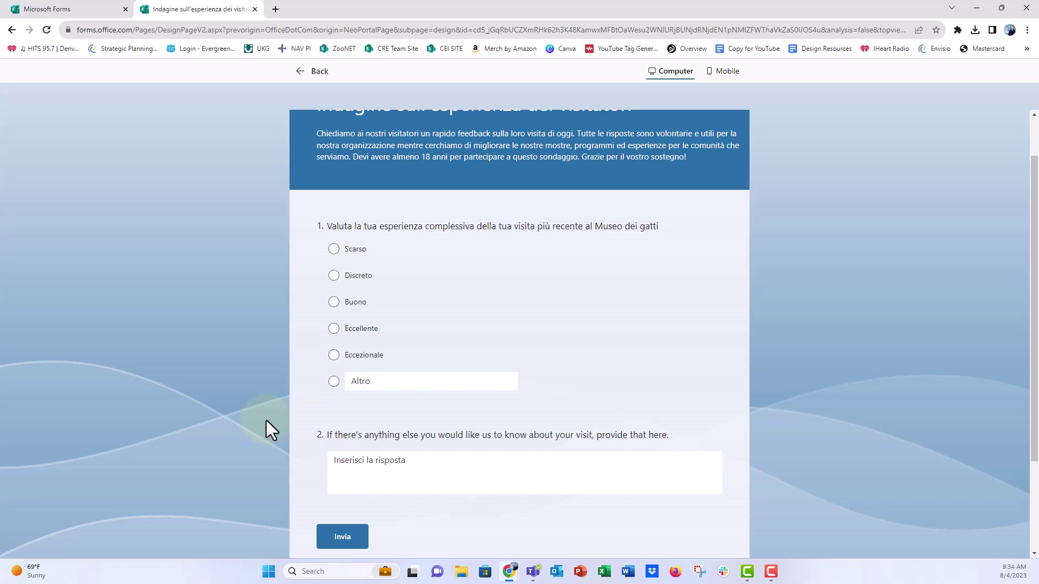
scroll(266, 421, "up", 1)
Submit a response rating Eccellente with the comment 'Mi sono divertito molto al museo!'
left_click(358, 384)
scroll(357, 387, "down", 2)
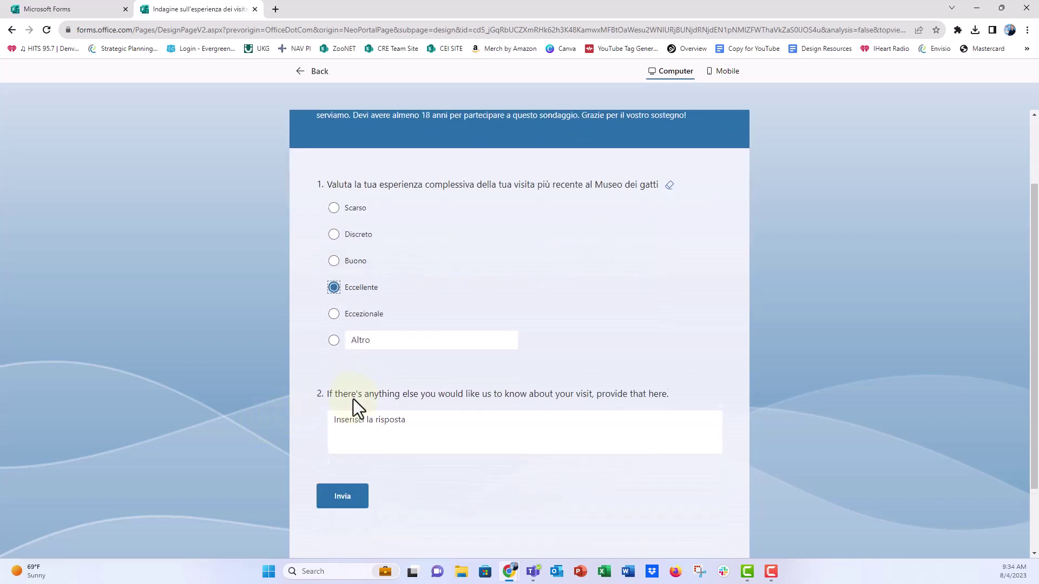
left_click(348, 408)
right_click(347, 408)
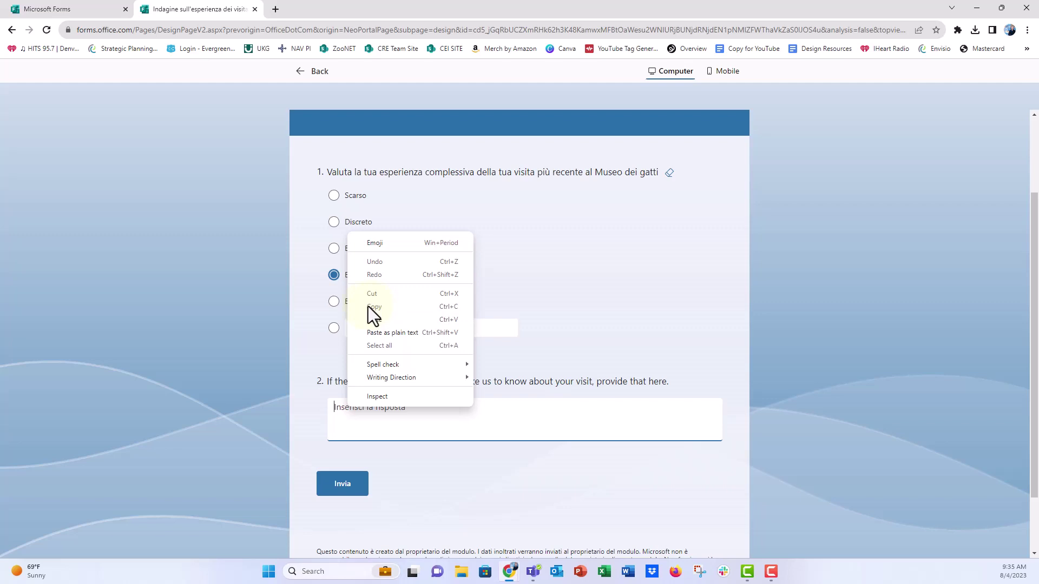
left_click(372, 320)
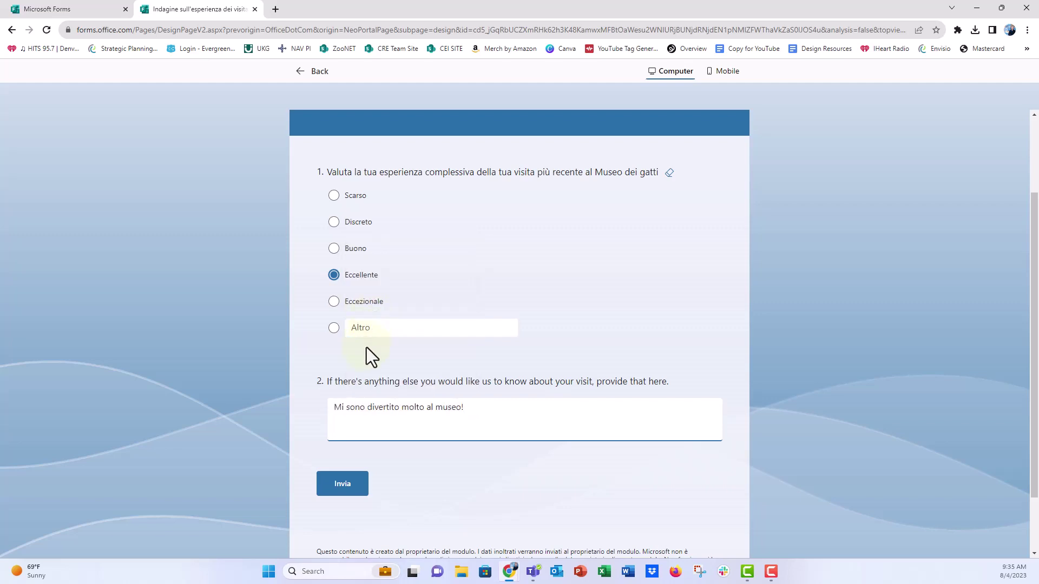
left_click(338, 485)
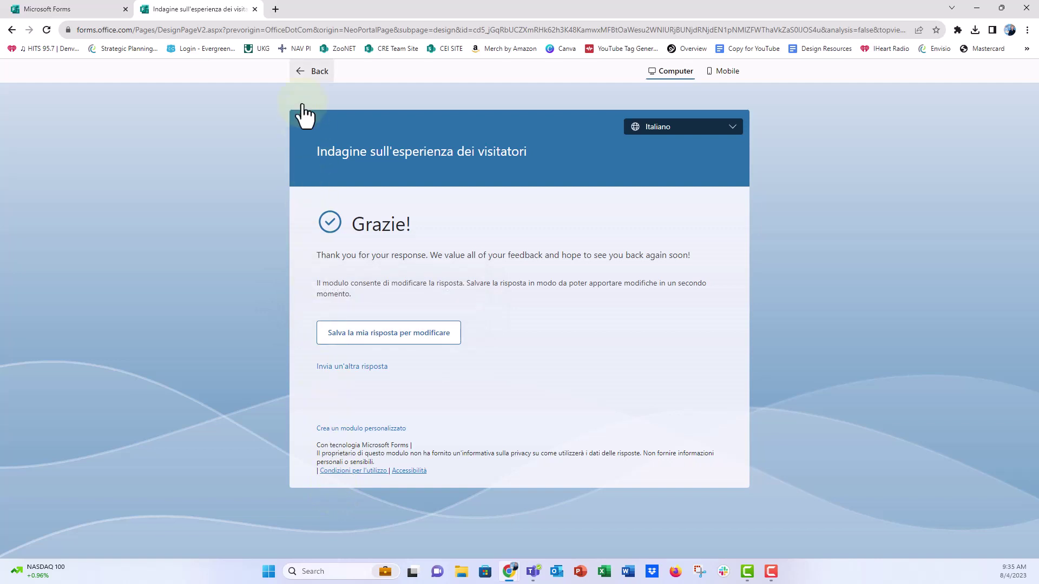
left_click(302, 75)
Submit an English preview response rated Fair with the comment 'Didn't like it today!', then return to the editor
left_click(808, 98)
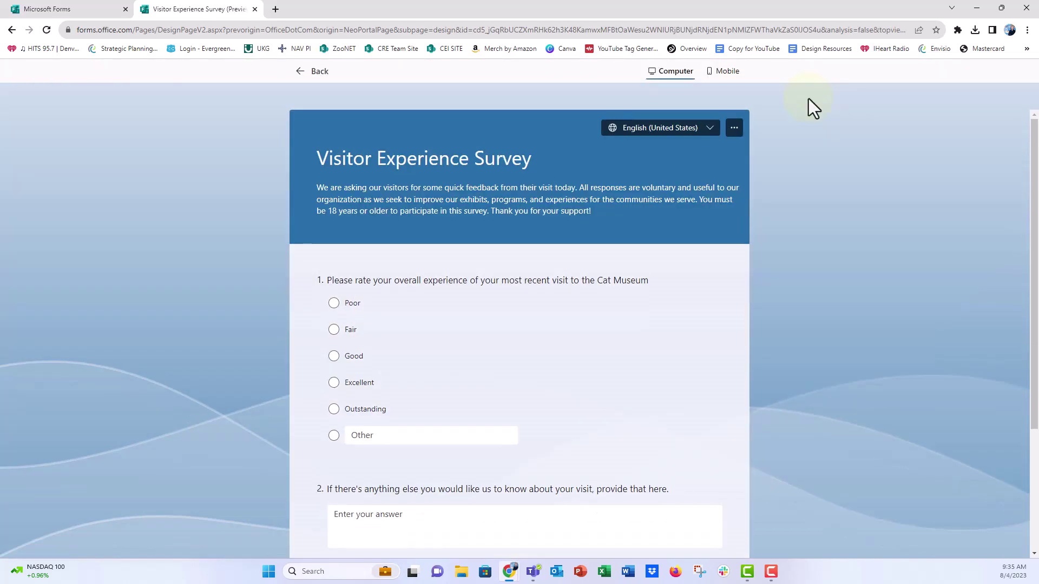
left_click(349, 329)
scroll(350, 385, "down", 2)
left_click(351, 410)
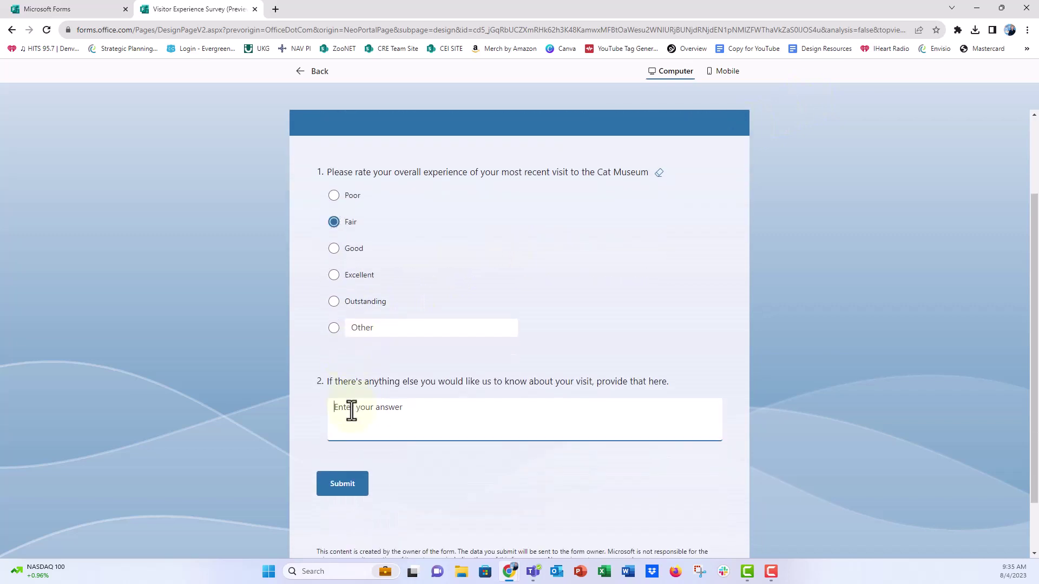
type("Didn't like it today!")
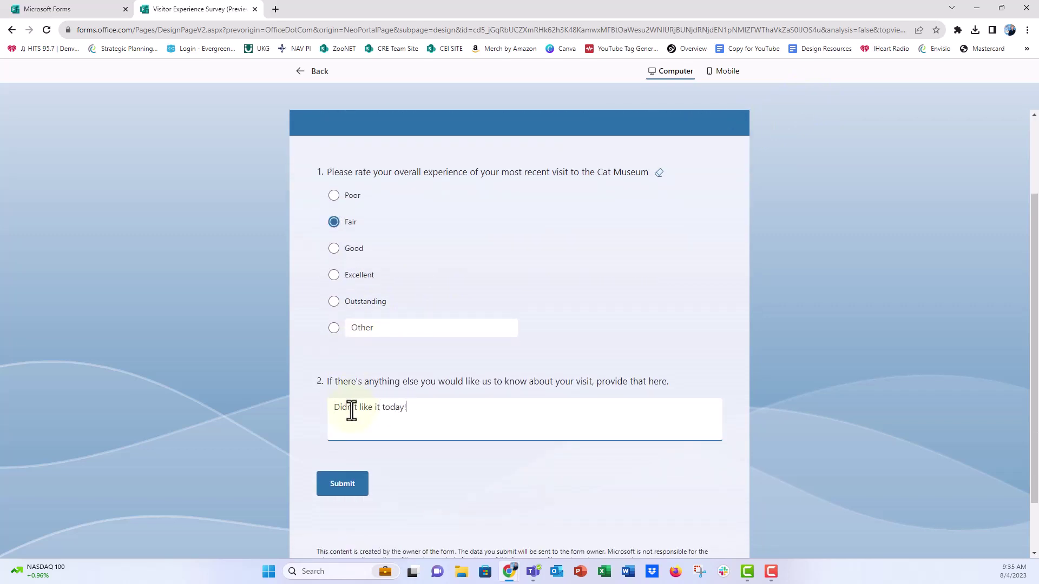
left_click(339, 494)
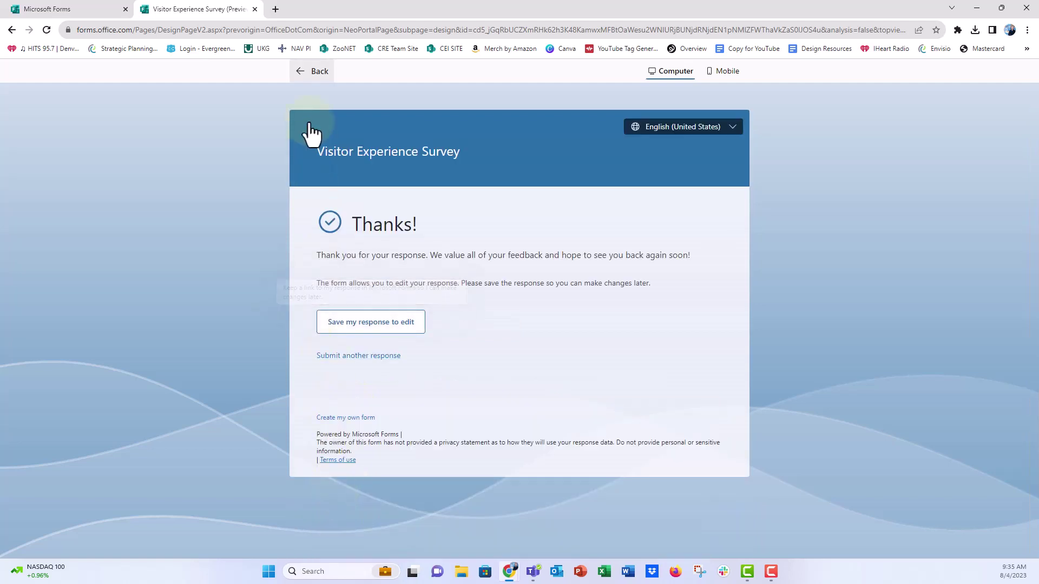
left_click(312, 71)
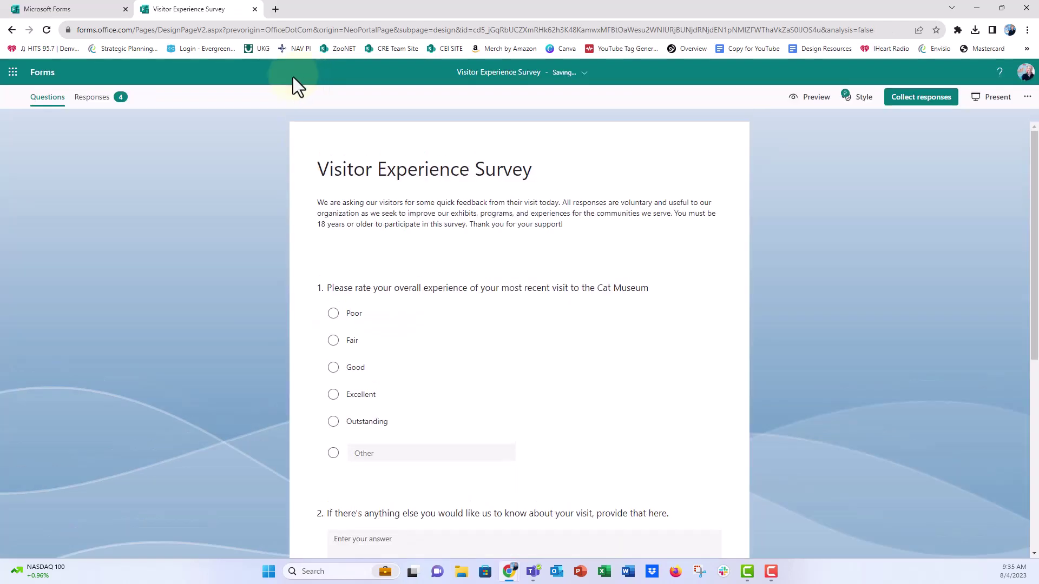
Export the four survey responses from the Responses summary to Excel and open the downloaded workbook
left_click(107, 110)
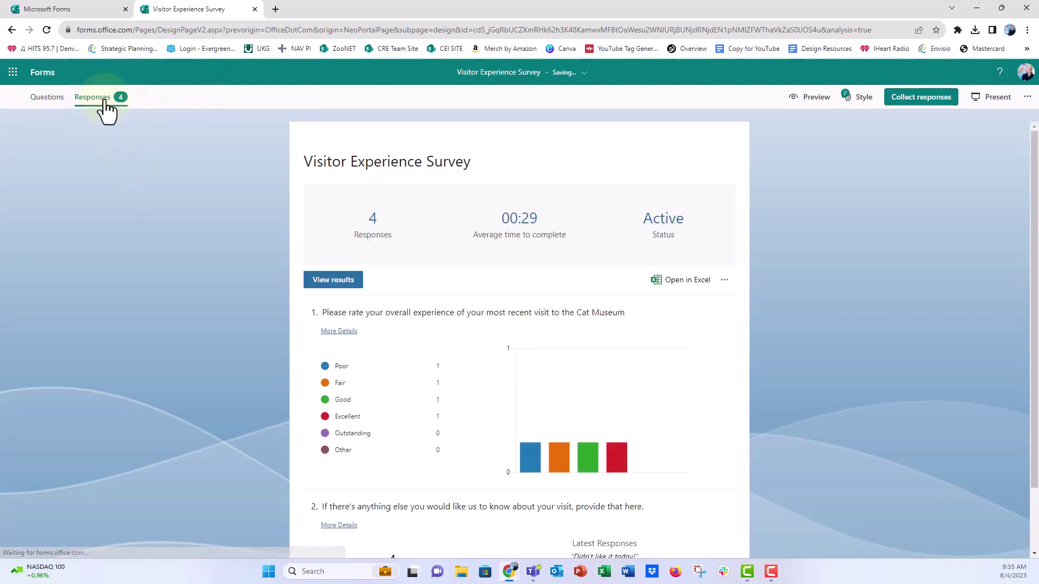
left_click(667, 287)
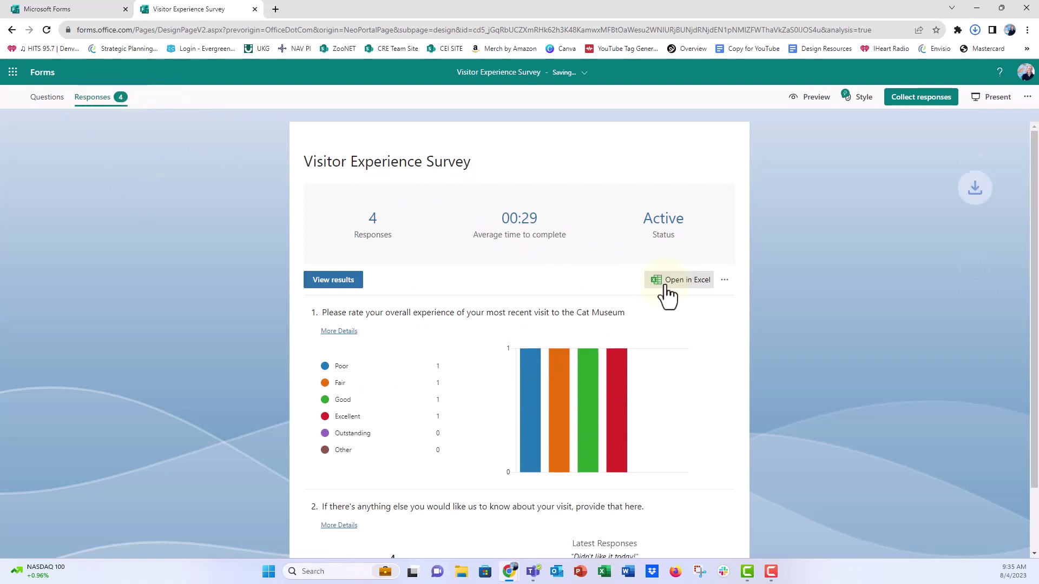
left_click(912, 64)
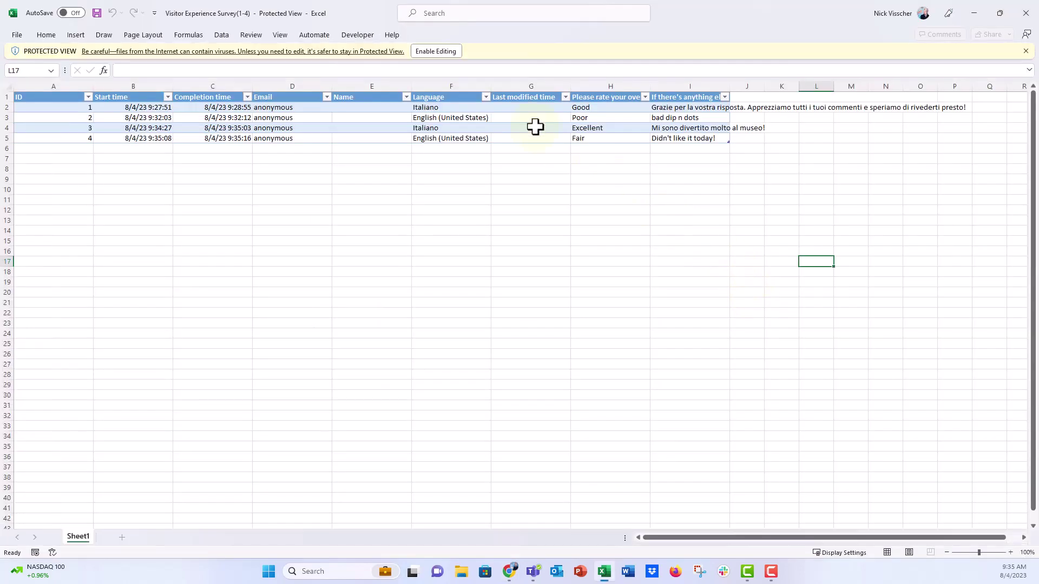
Enable editing on the responses workbook and check the Language column for all four responses
left_click(433, 56)
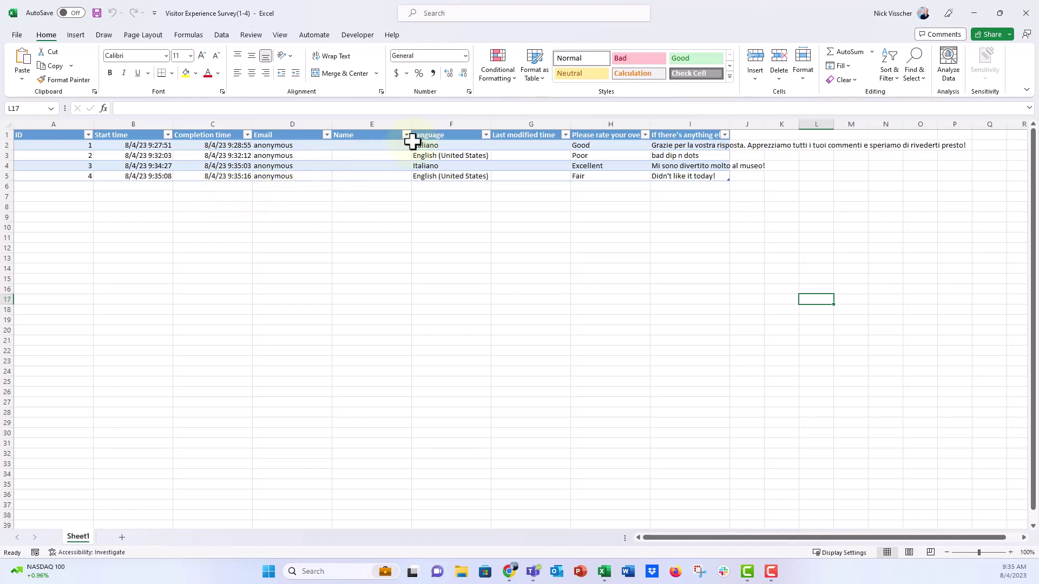
left_click(441, 135)
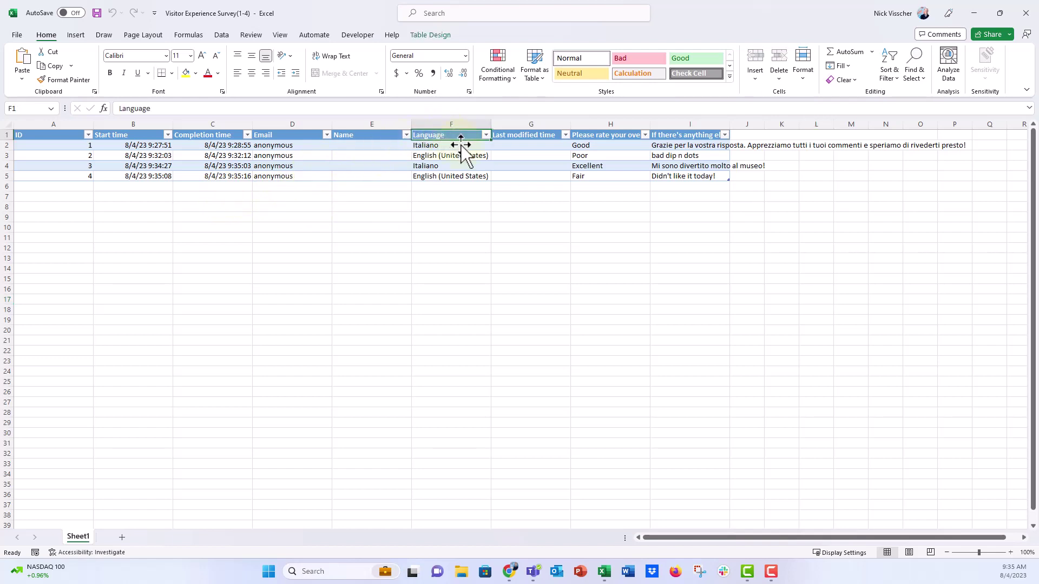
left_click(453, 145)
left_click(456, 156)
left_click(457, 165)
left_click(457, 176)
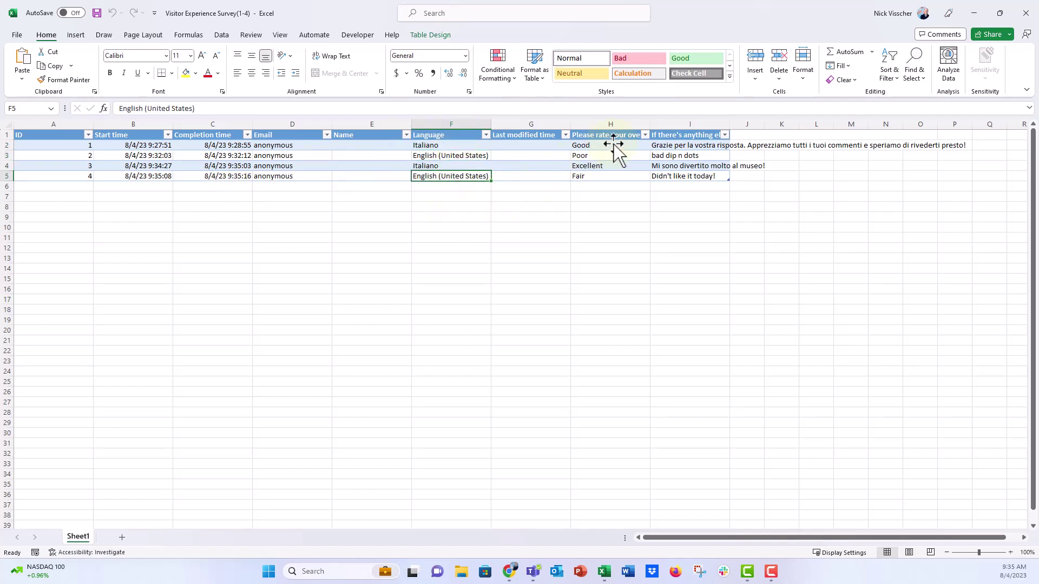
Review the rating column in English (first response Good) and read the Italian comments
left_click_drag(615, 146, 610, 182)
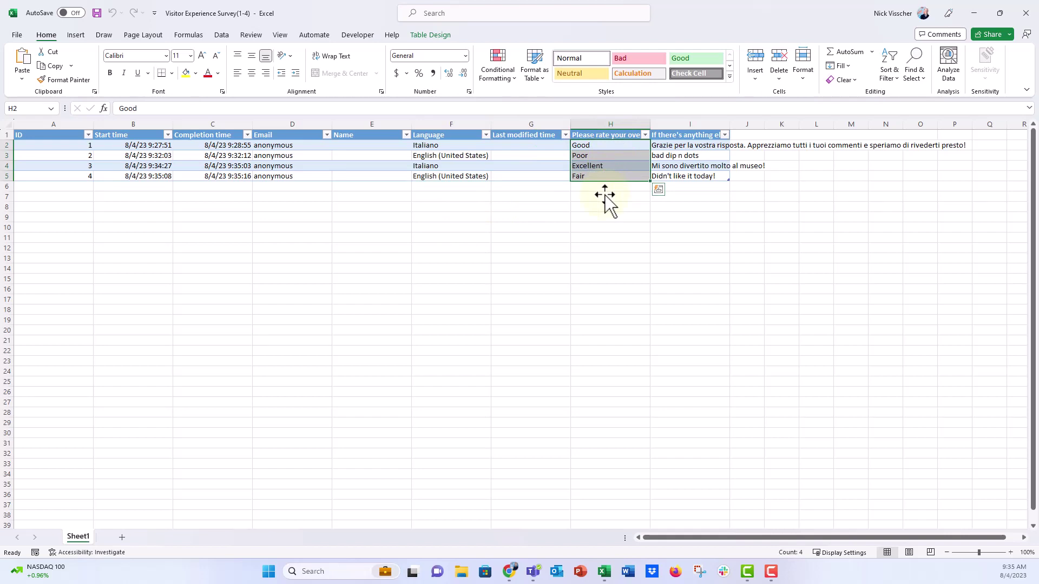
left_click(433, 166)
left_click(426, 145)
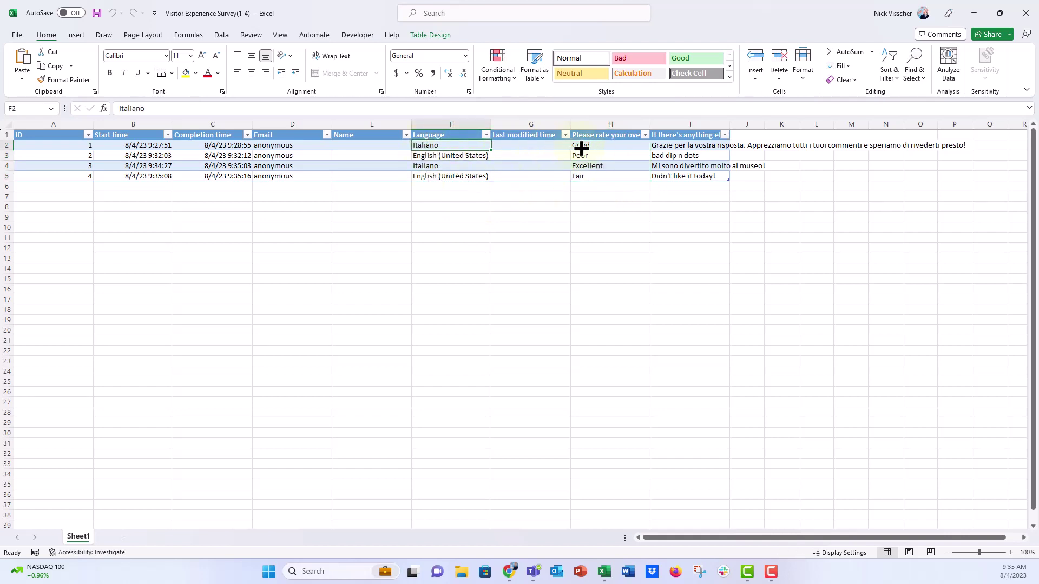
left_click(584, 147)
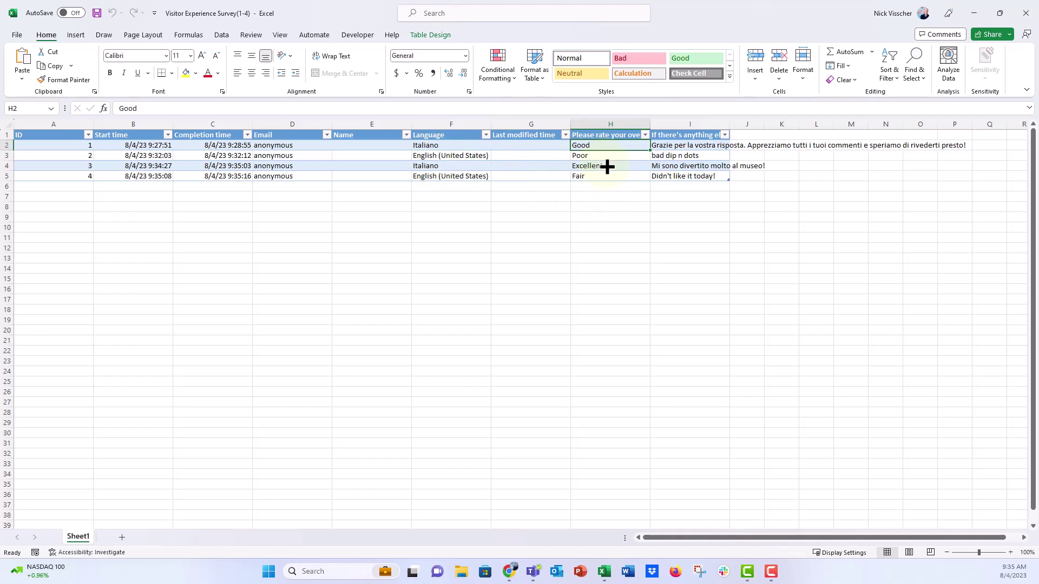
left_click(659, 145)
left_click(658, 166)
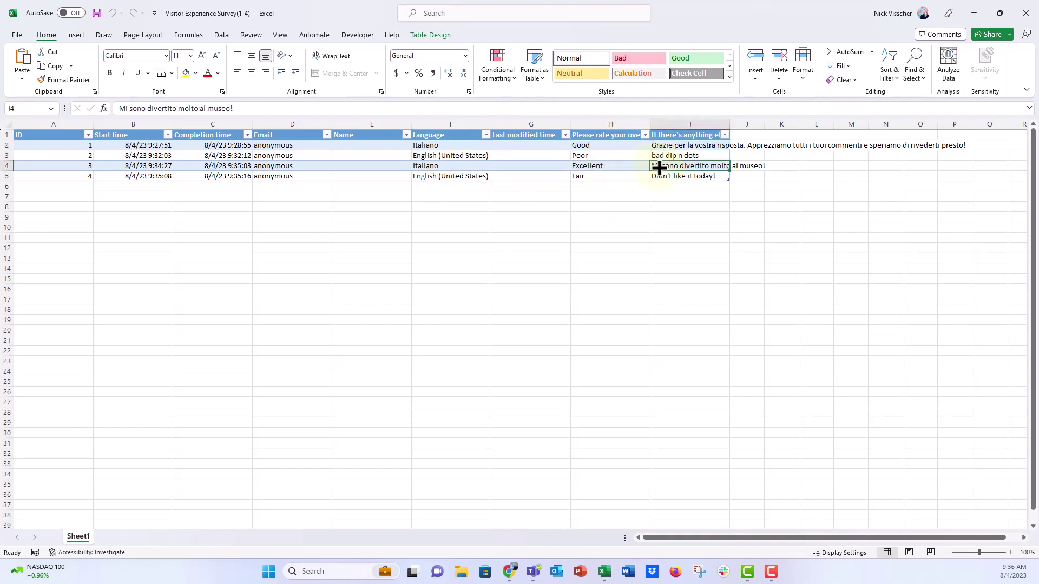
left_click(658, 156)
left_click(658, 145)
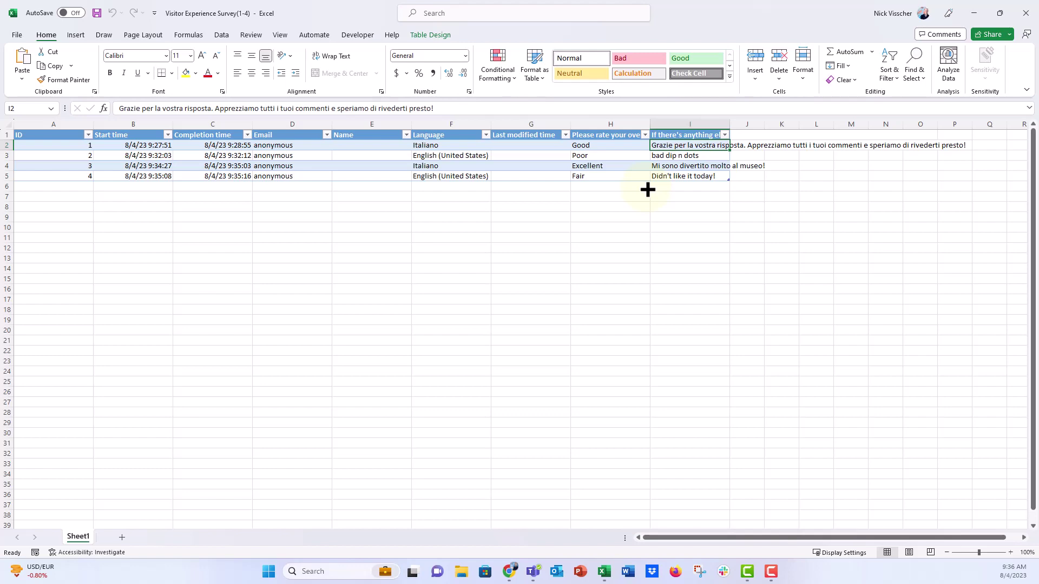
Minimize Excel, go back to the survey Questions and open the Multilingual settings listing Italiano
left_click(979, 18)
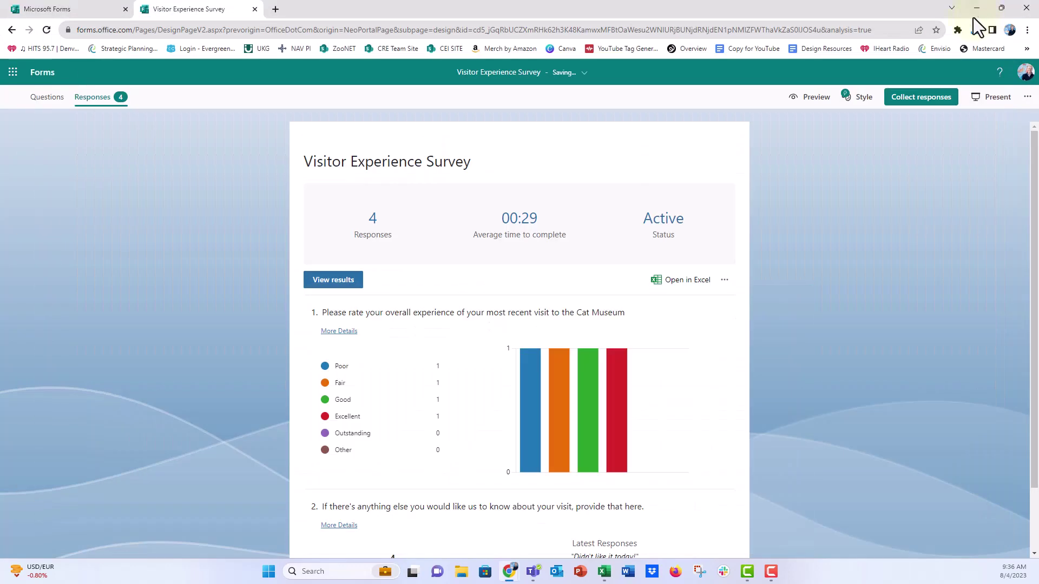
left_click(47, 97)
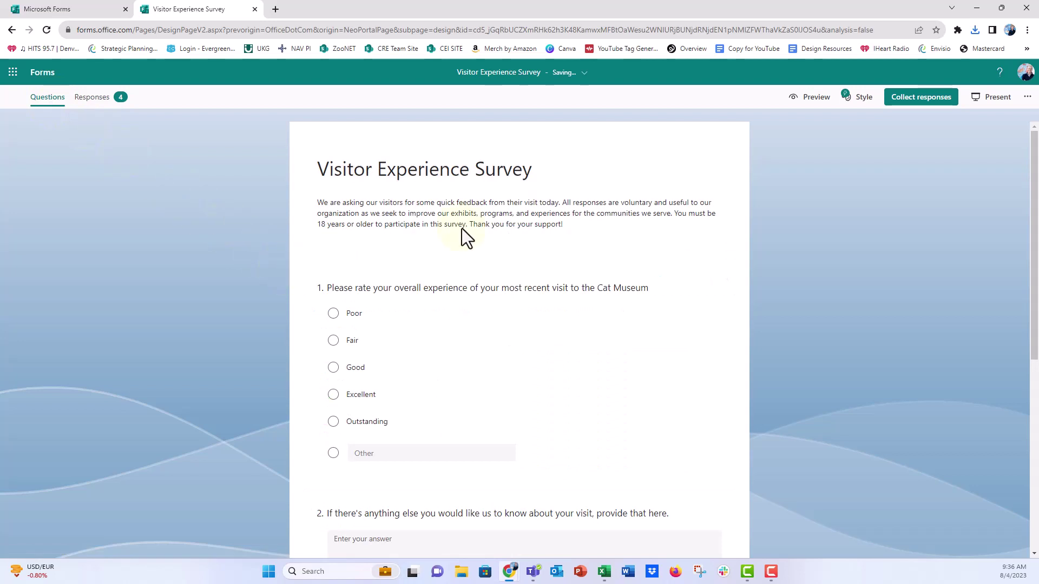
left_click(1028, 97)
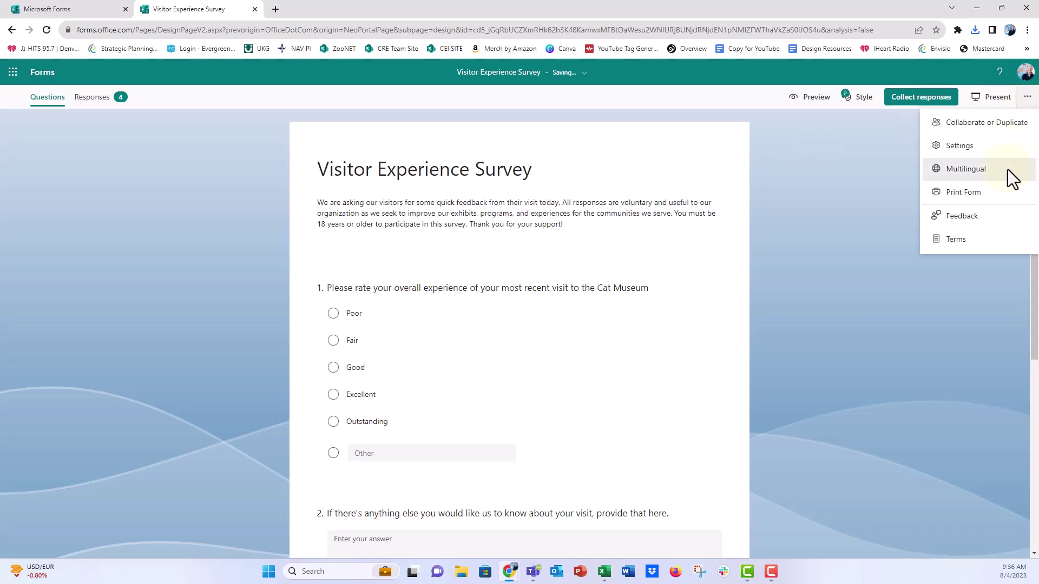
left_click(966, 168)
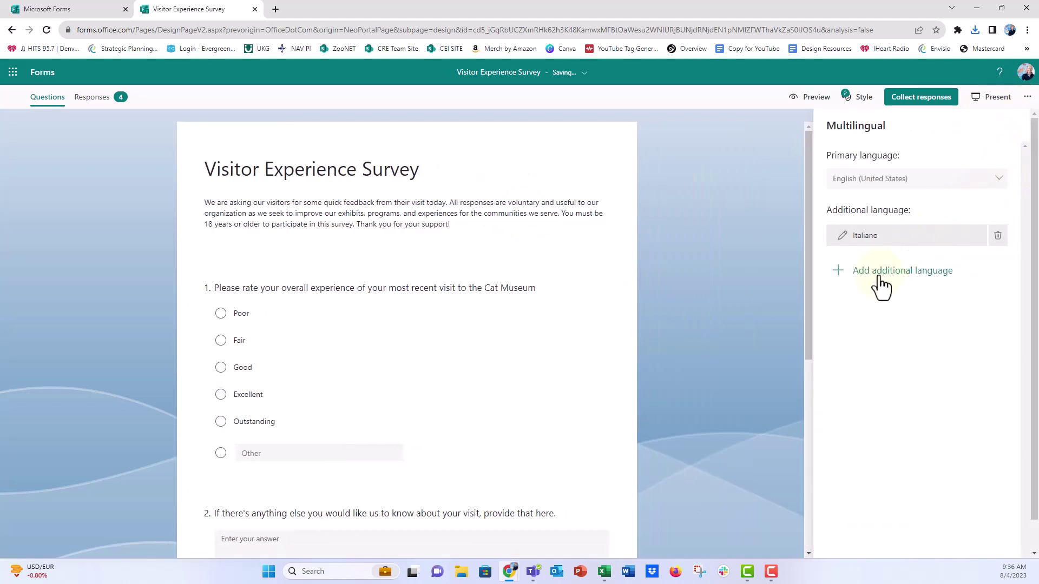